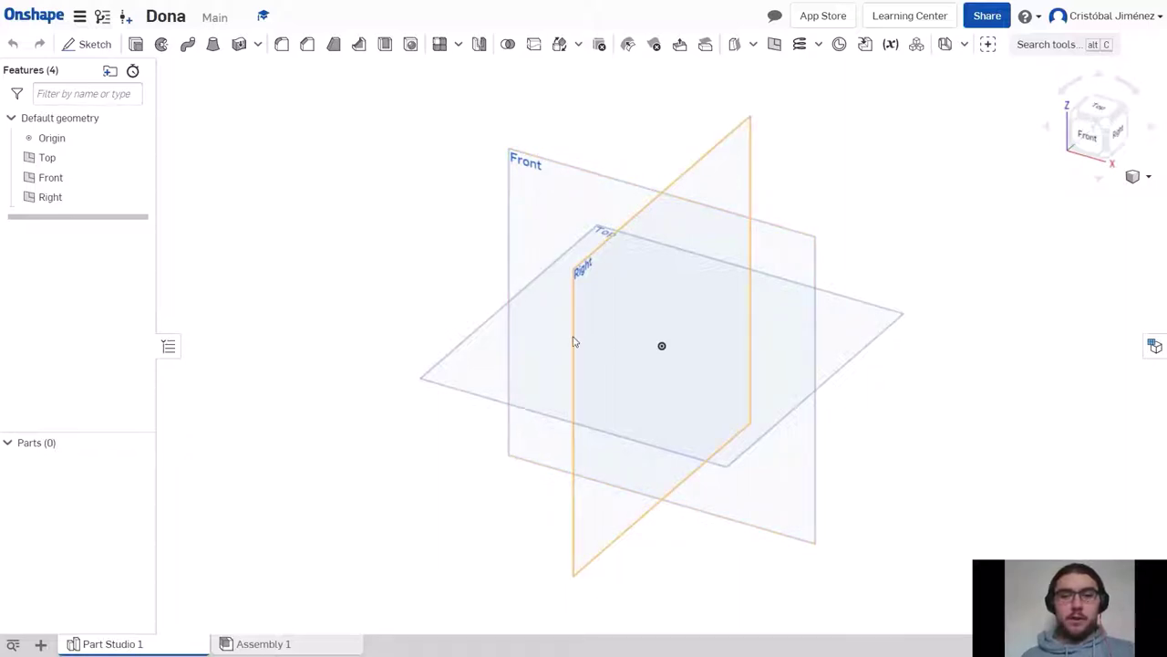
Step: Hide the Top plane and start a new sketch on the Front plane
left_click(476, 370)
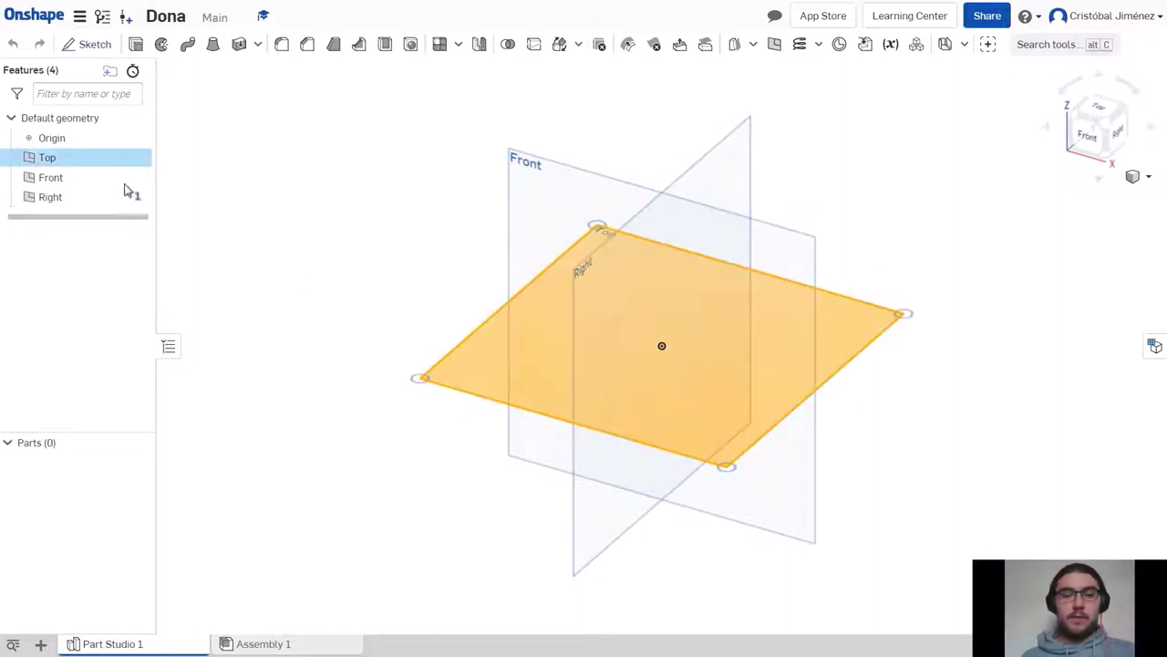
left_click(137, 159)
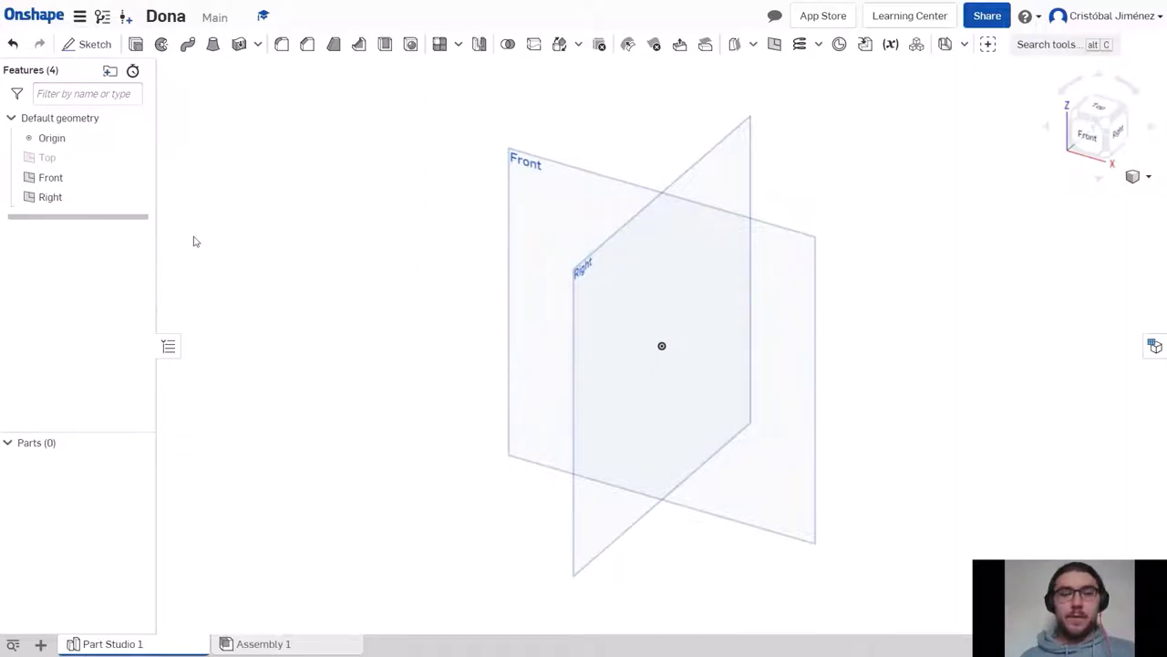
left_click(95, 46)
left_click(539, 211)
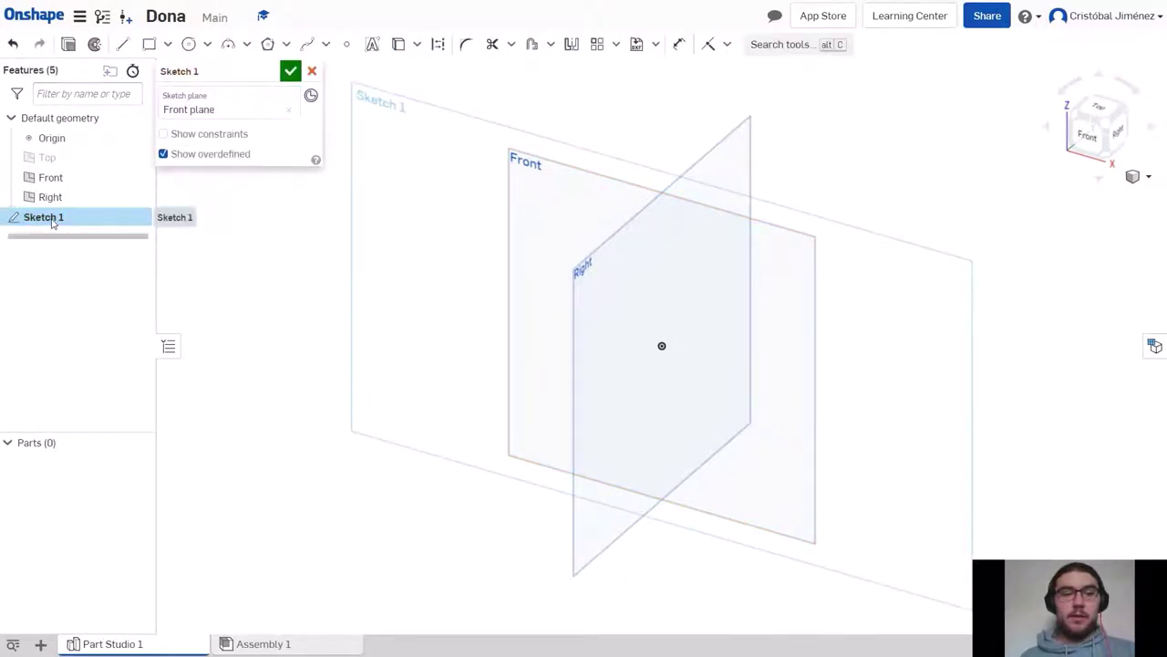
Step: Set the view to face the Front plane and reopen Sketch 1 for editing
left_click(290, 70)
right_click(48, 219)
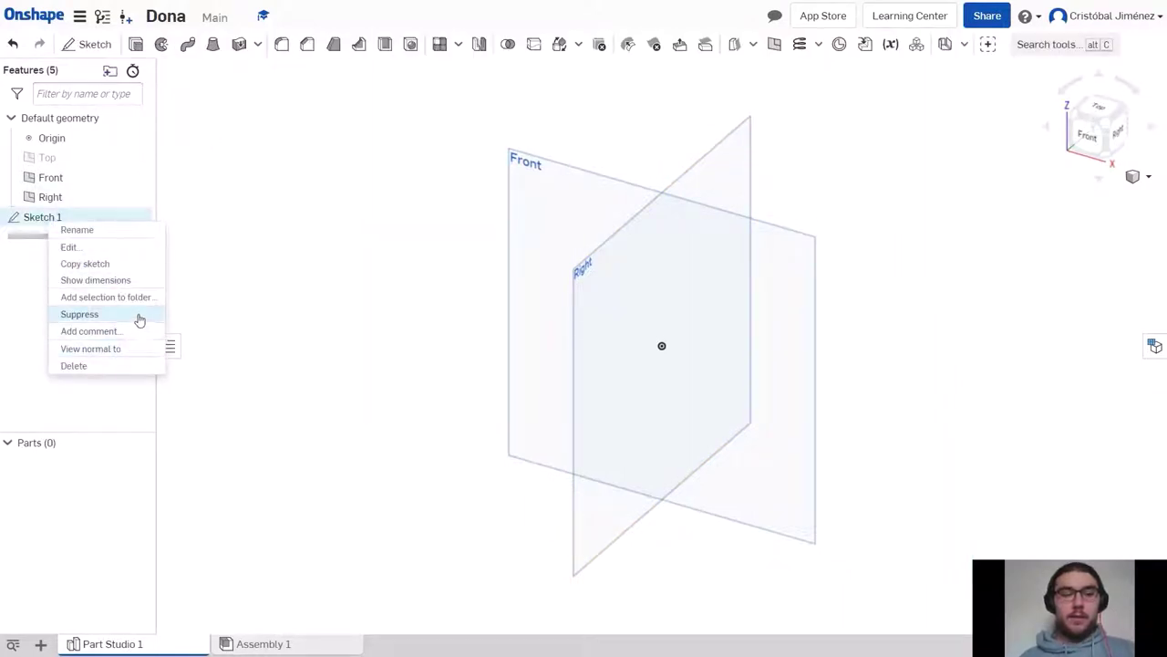
left_click(1092, 144)
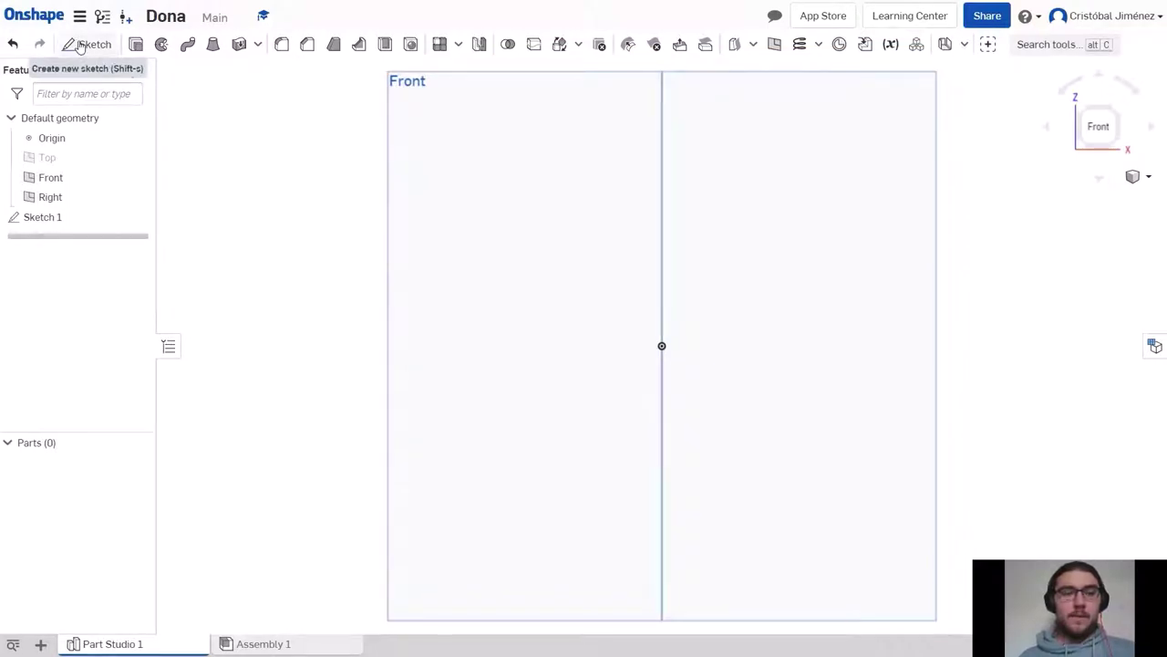
double_click(42, 218)
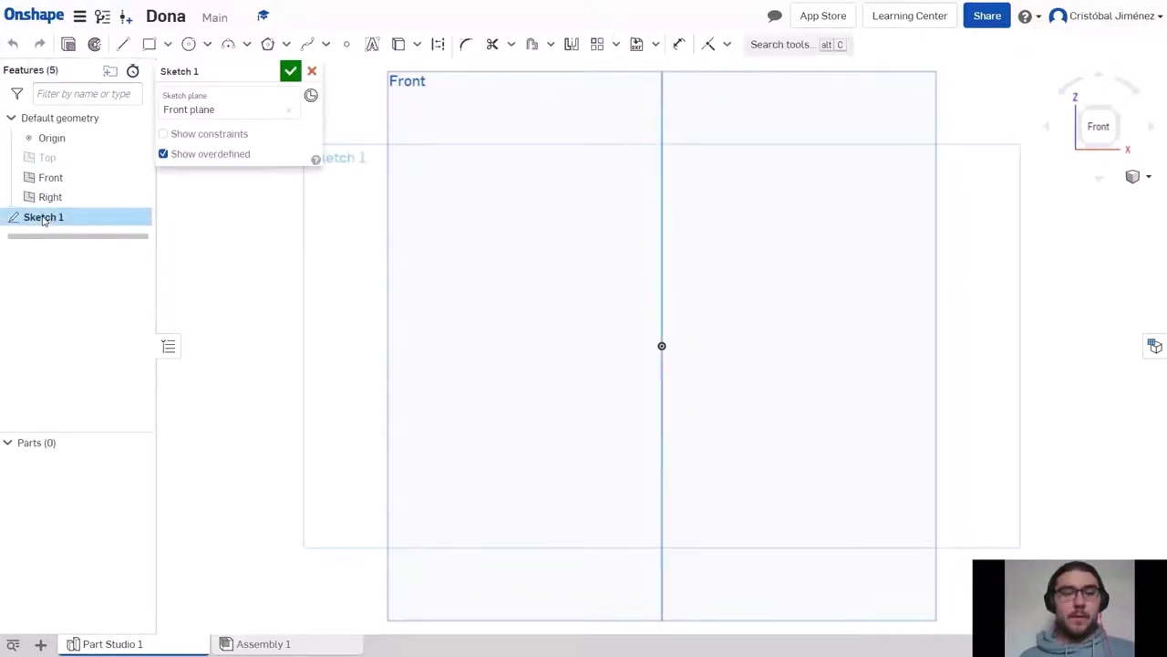
Step: Sketch a circle about 49 mm in diameter to the left of the origin, with its centre level with it
left_click(188, 44)
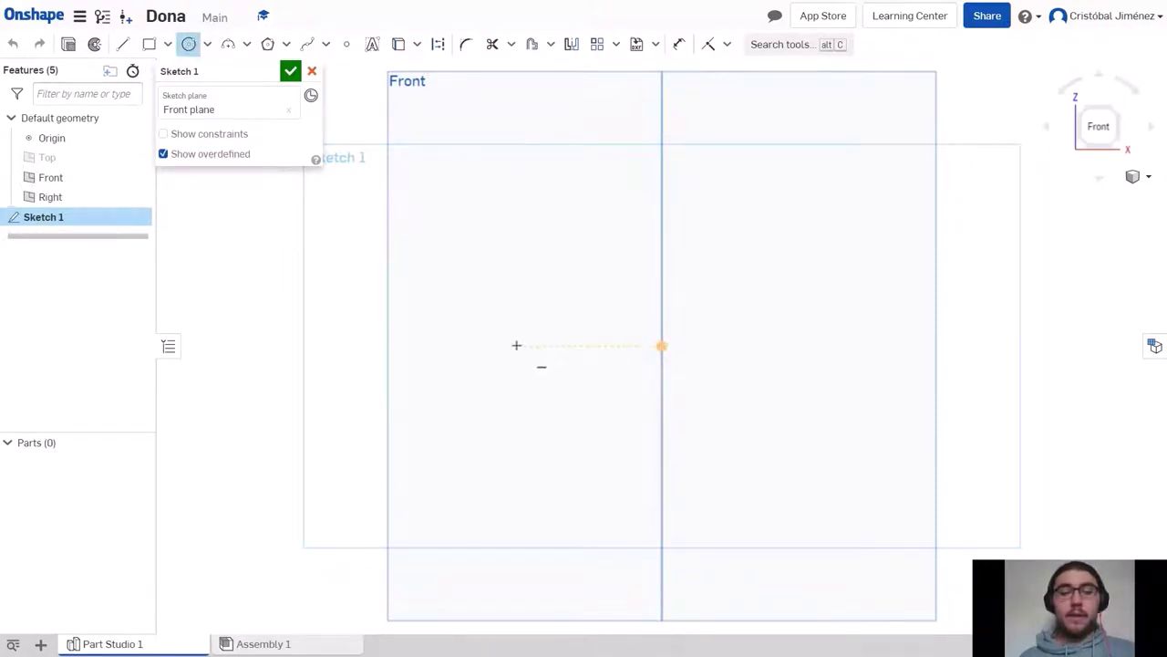
left_click(511, 346)
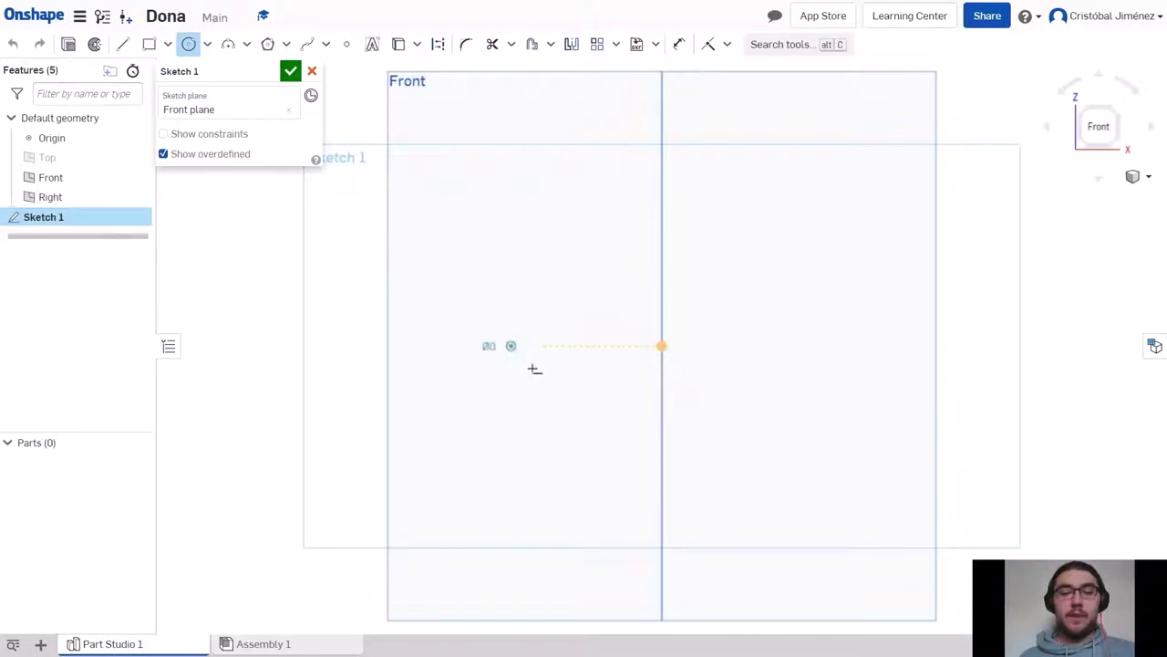
left_click(577, 407)
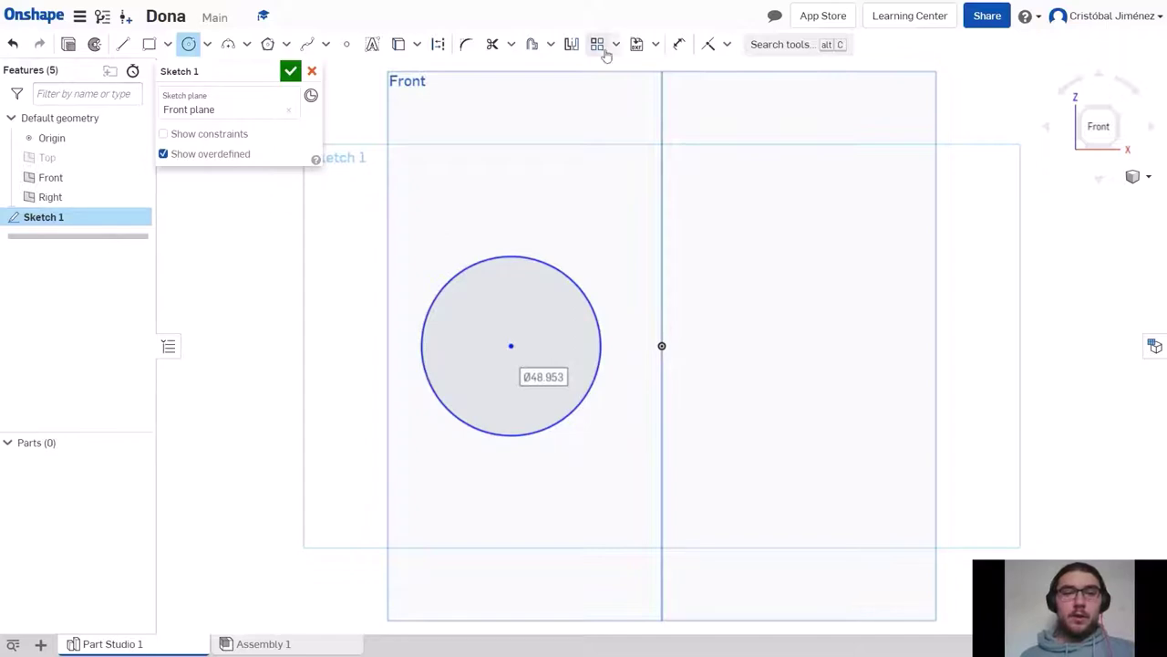
Step: Dimension the circle's diameter as 50 mm
left_click(678, 44)
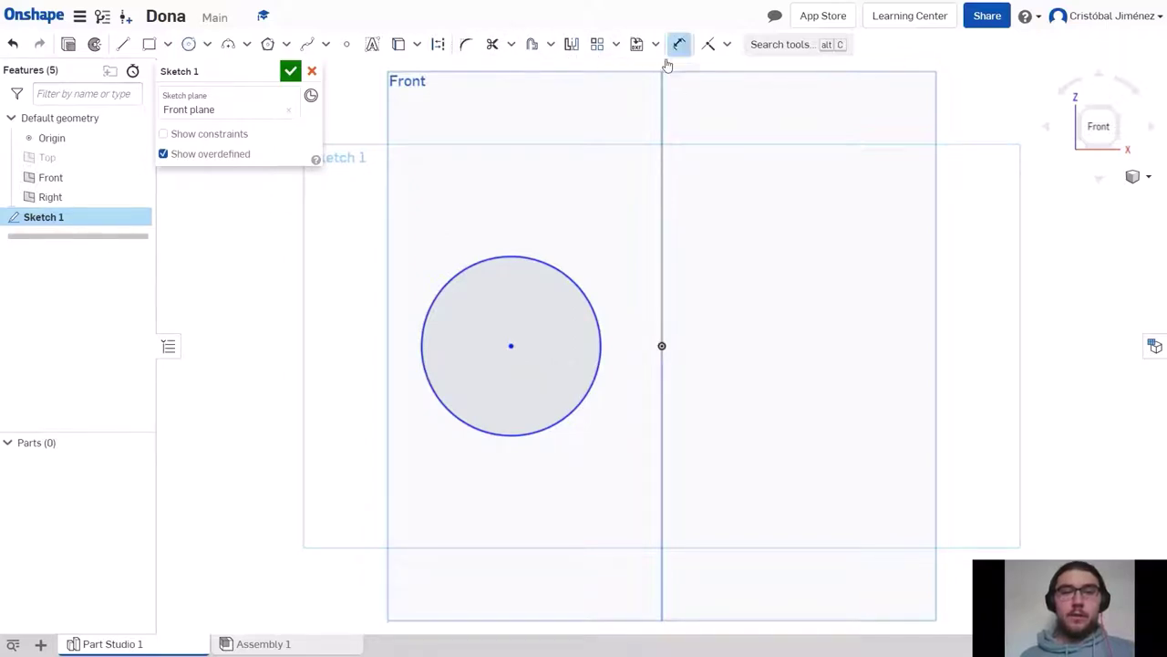
left_click(523, 258)
left_click(499, 183)
key("BackSpace")
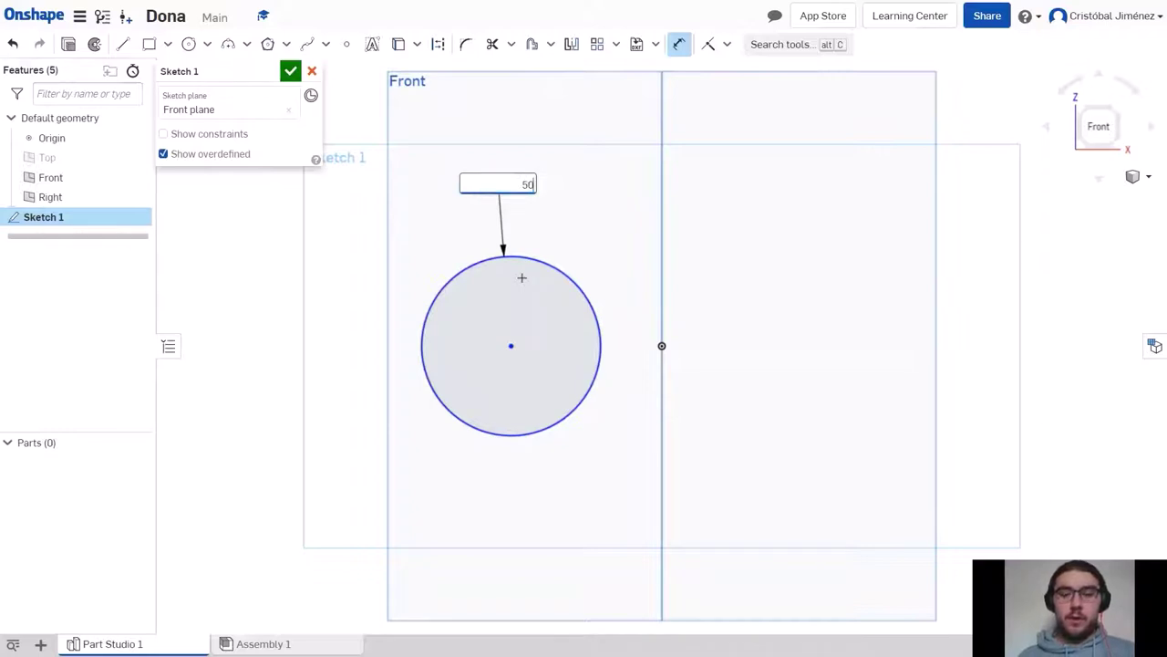
key("Escape")
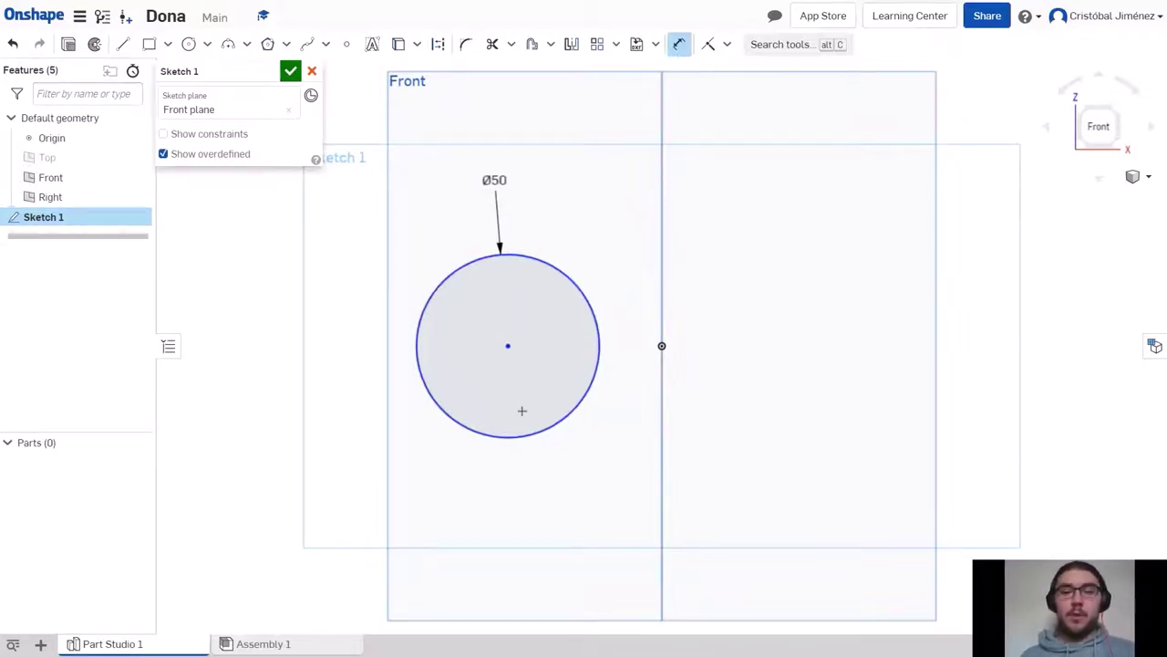
Step: Dimension the horizontal distance between the circle's centre and the origin as 45 mm
left_click(509, 347)
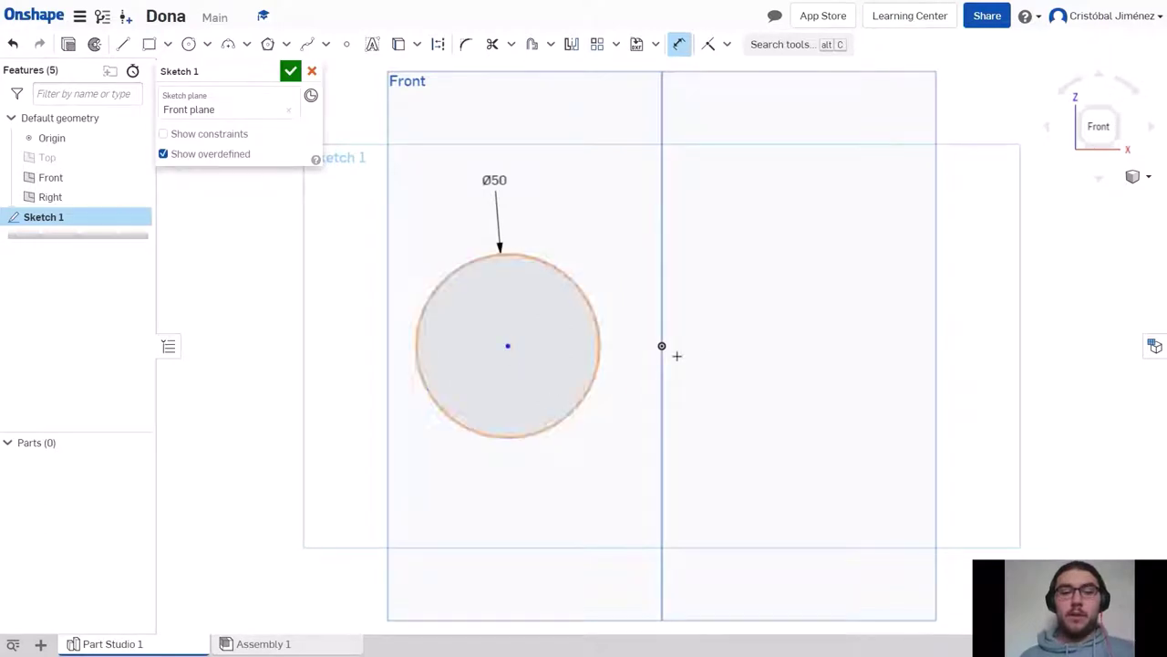
left_click(662, 346)
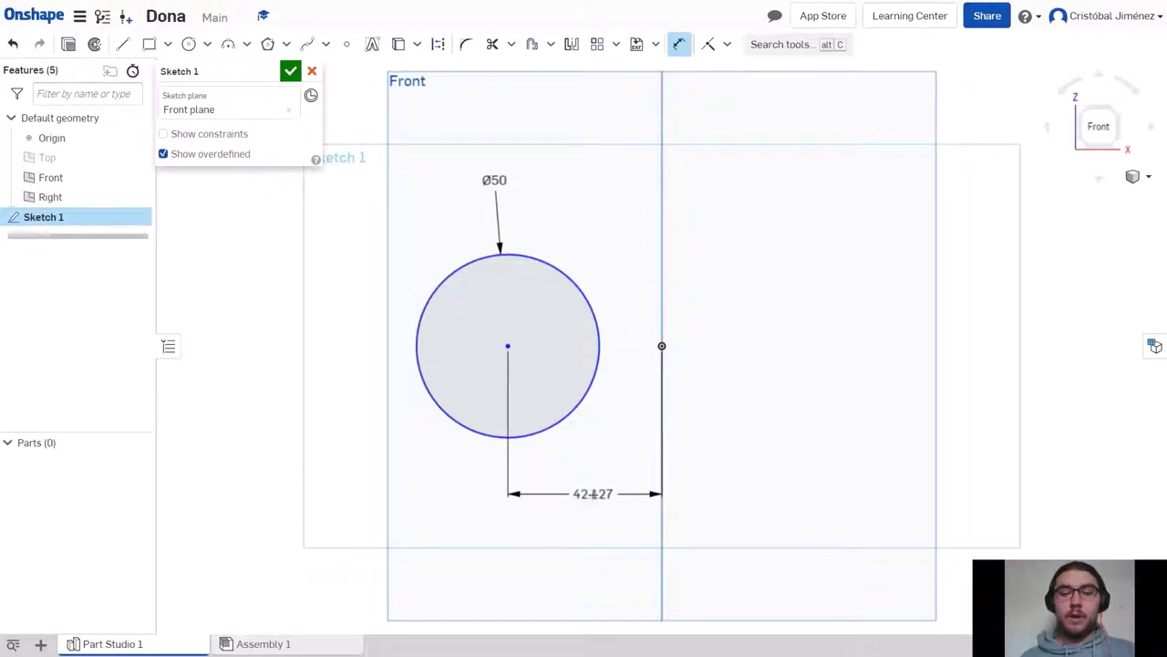
left_click(593, 494)
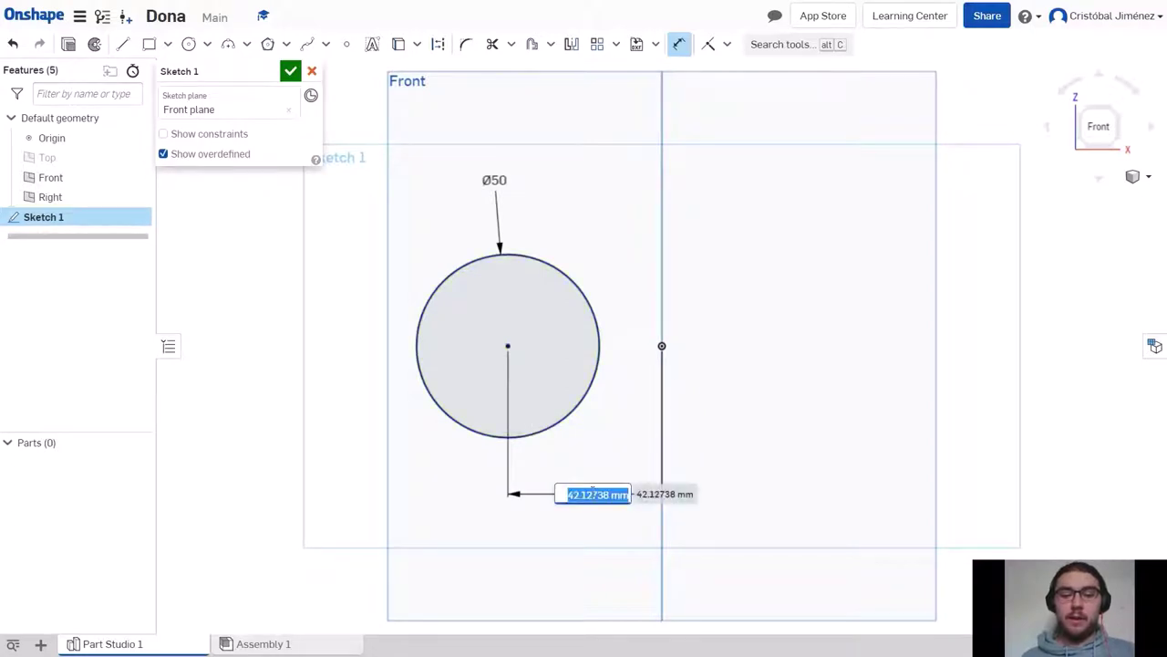
key("BackSpace")
key("Return")
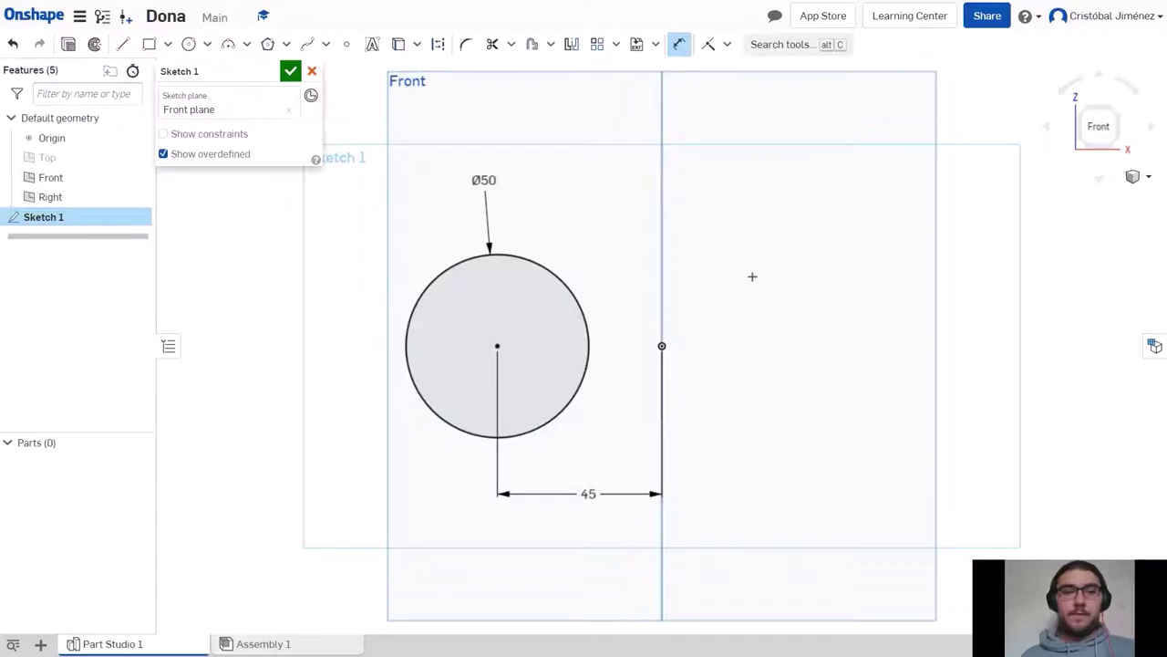
Step: Draw a vertical line about 43 mm long upward from the origin
left_click(125, 50)
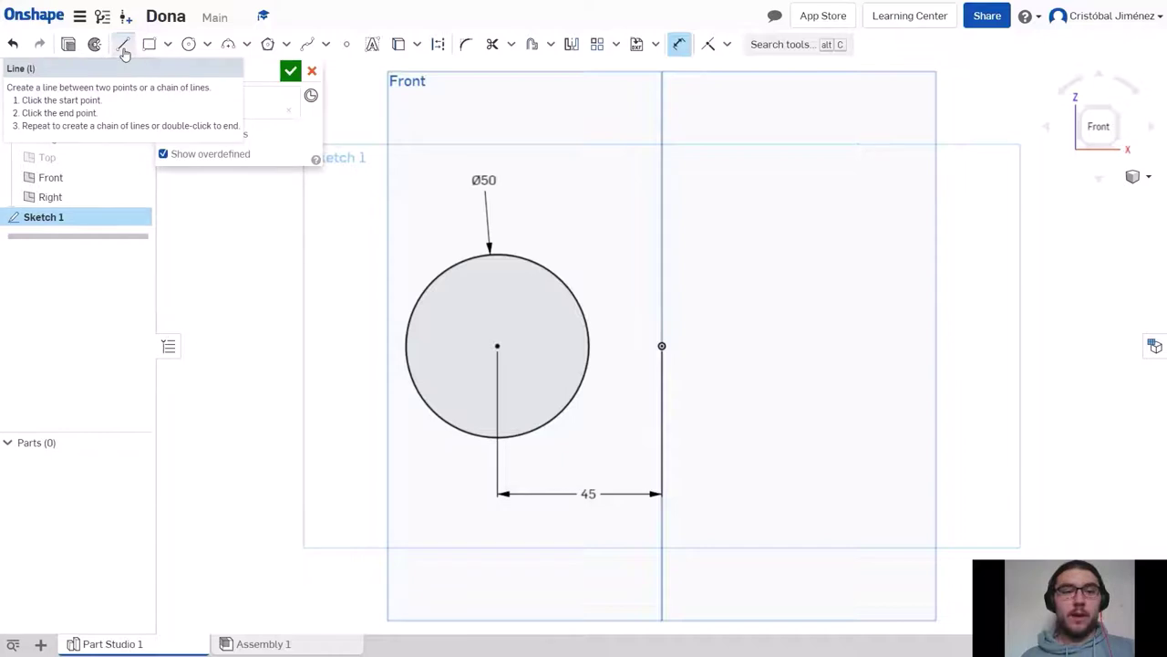
left_click(662, 345)
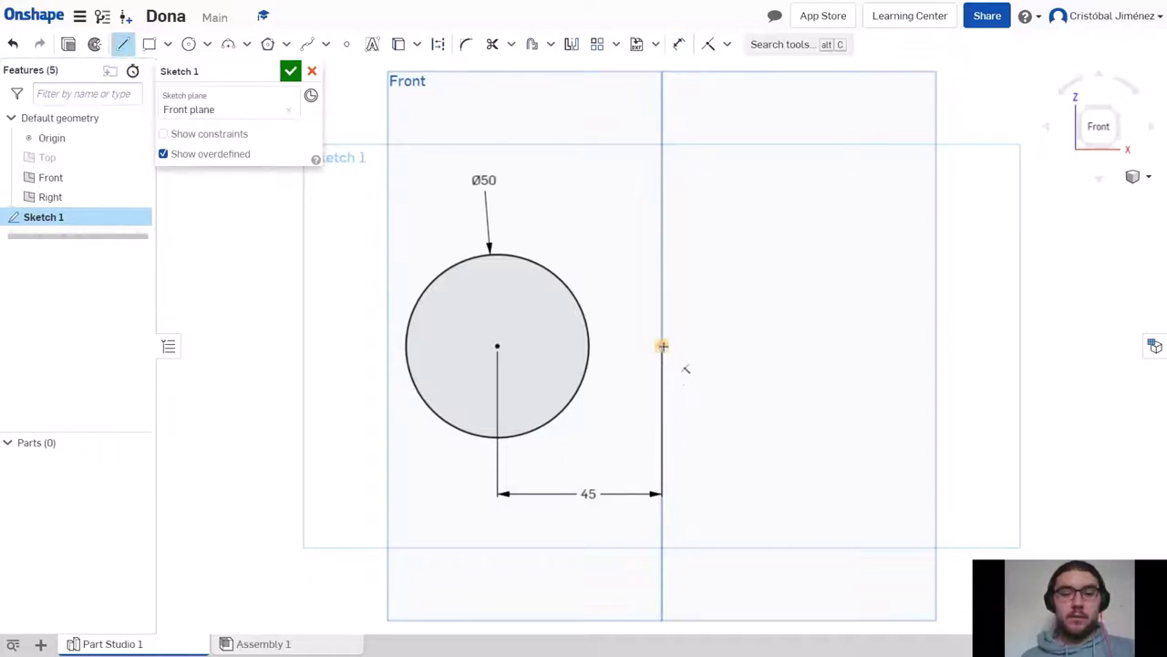
left_click(660, 189)
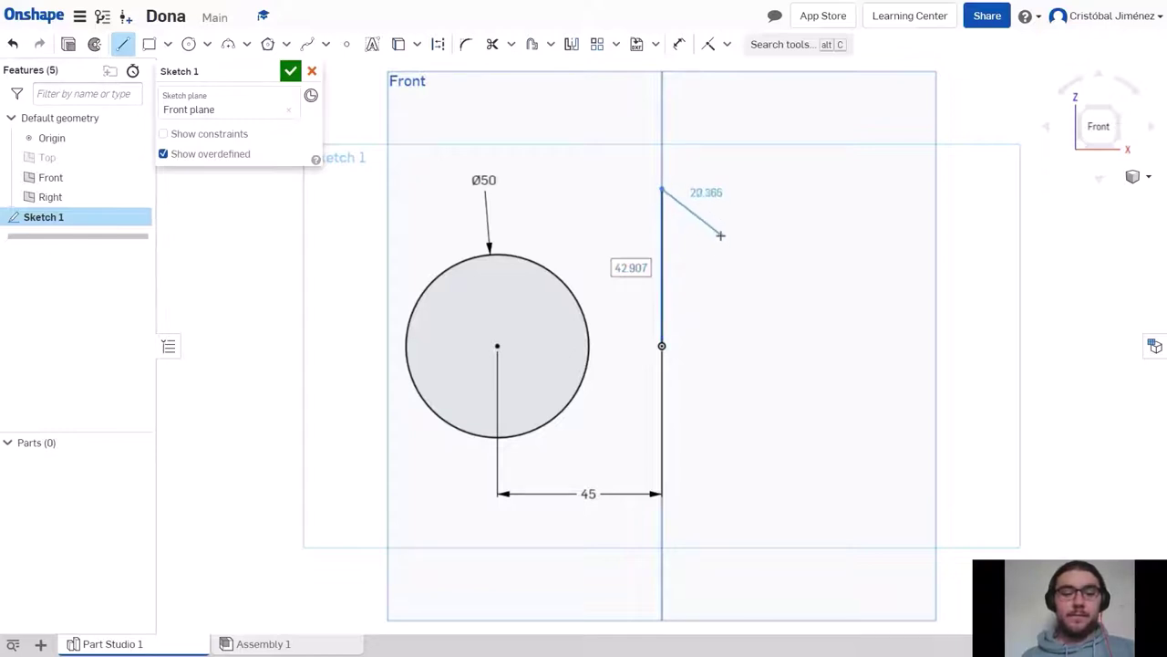
key("Escape")
Step: Hide the Right plane and clear the selection of the vertical line
right_click(665, 233)
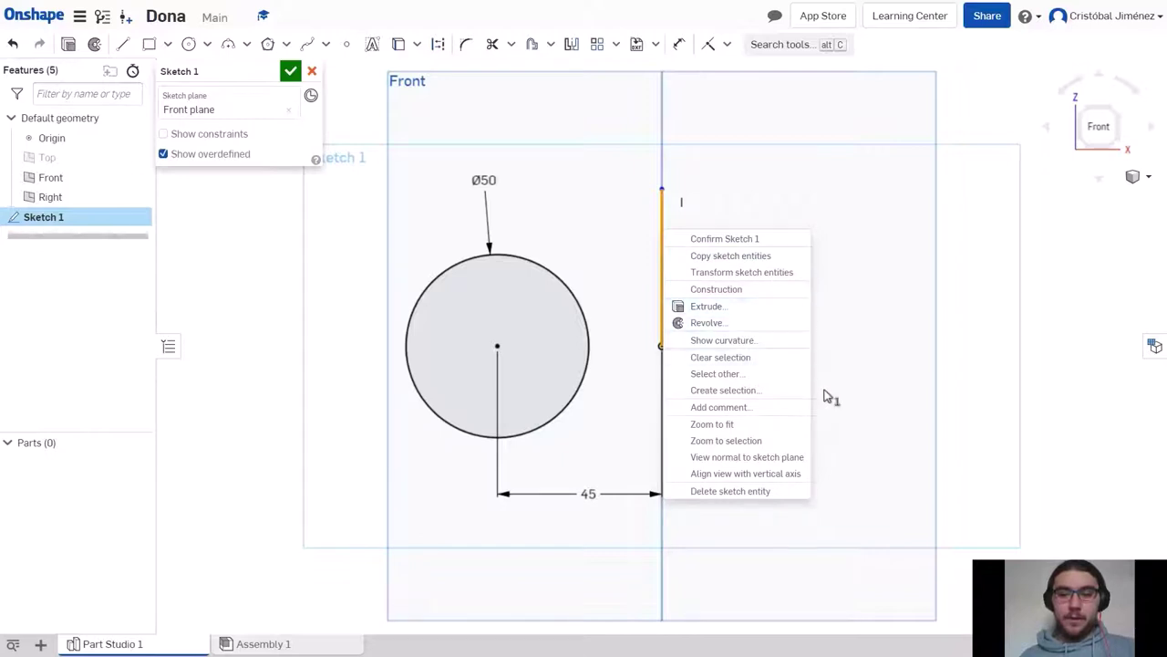
left_click(857, 354)
mouse_move(857, 356)
right_mouse_down()
mouse_move(826, 341)
mouse_move(795, 361)
mouse_move(845, 414)
mouse_move(793, 350)
mouse_move(785, 356)
mouse_move(811, 404)
right_mouse_up()
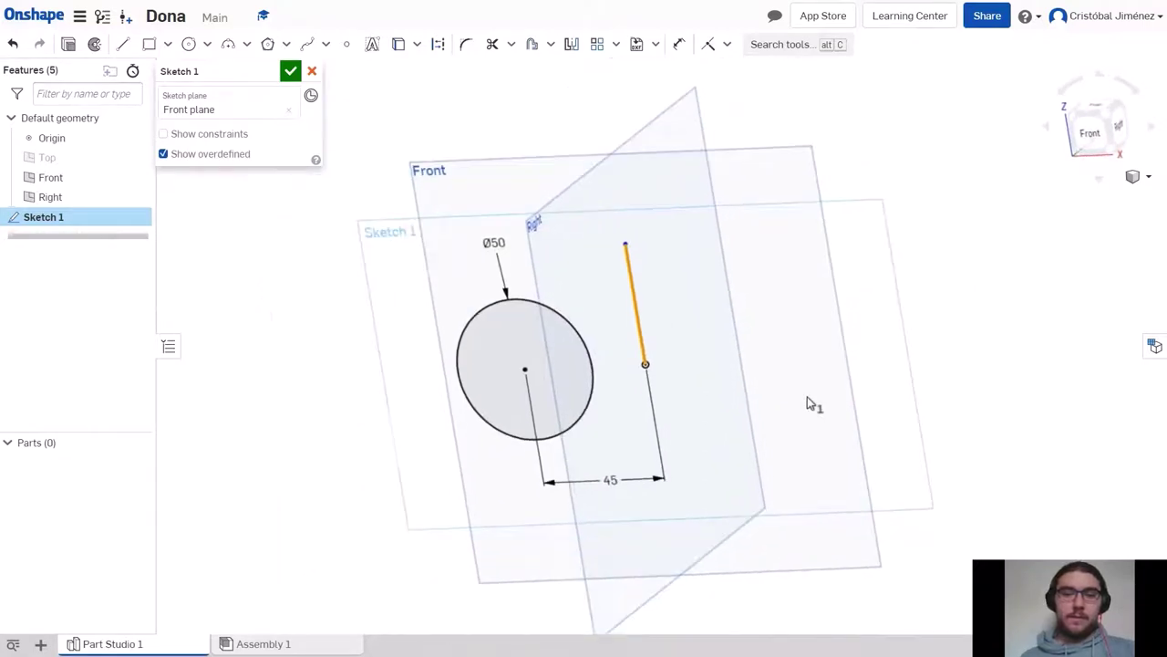
left_click(136, 197)
left_click(256, 367)
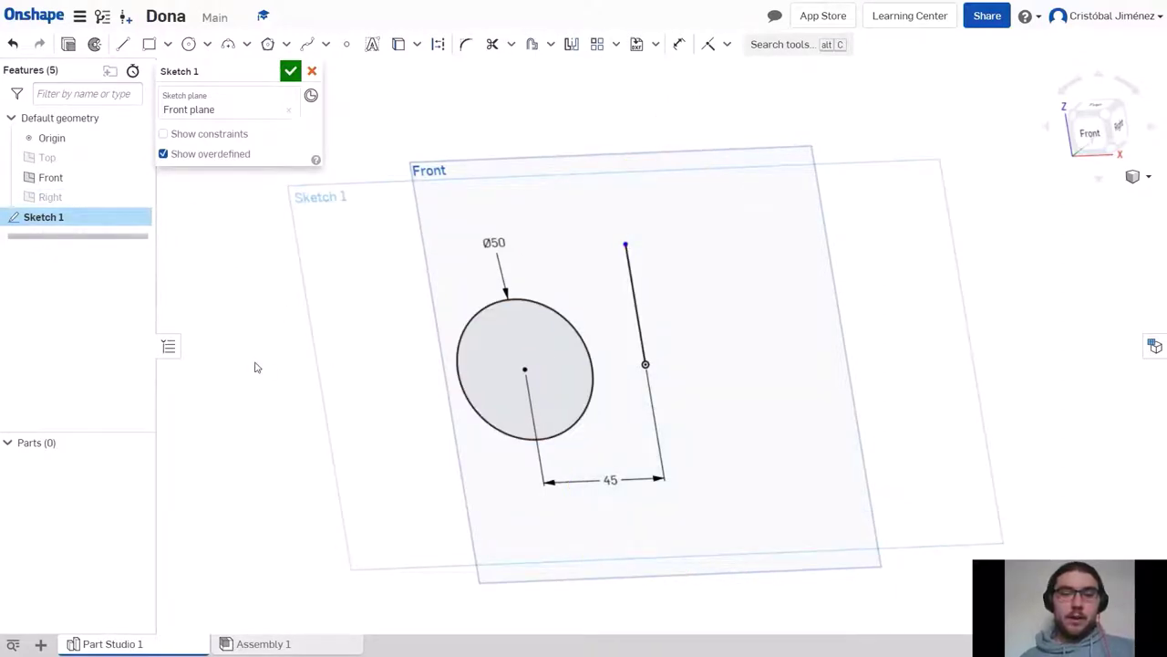
left_click(641, 316)
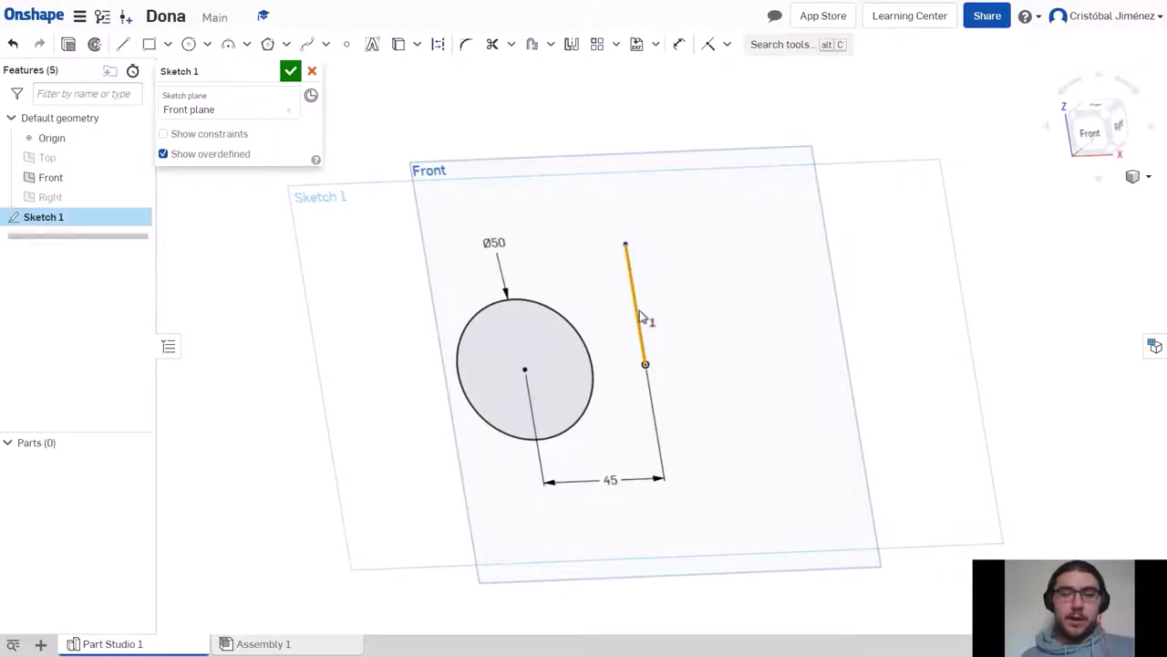
left_click(566, 330)
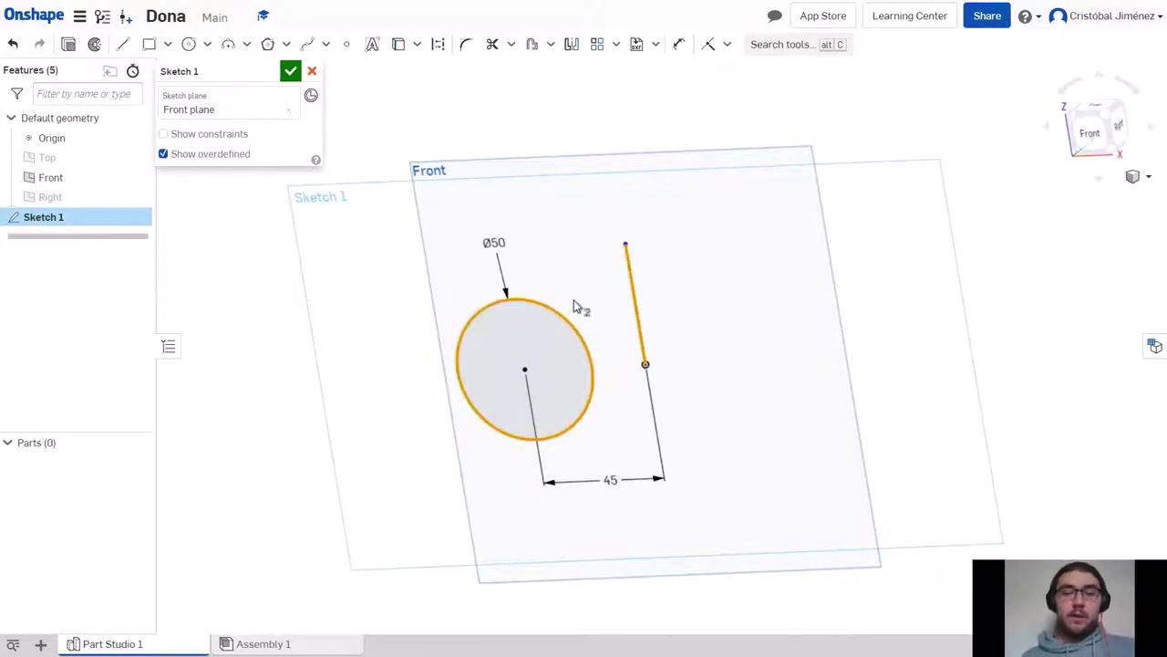
left_click(576, 287)
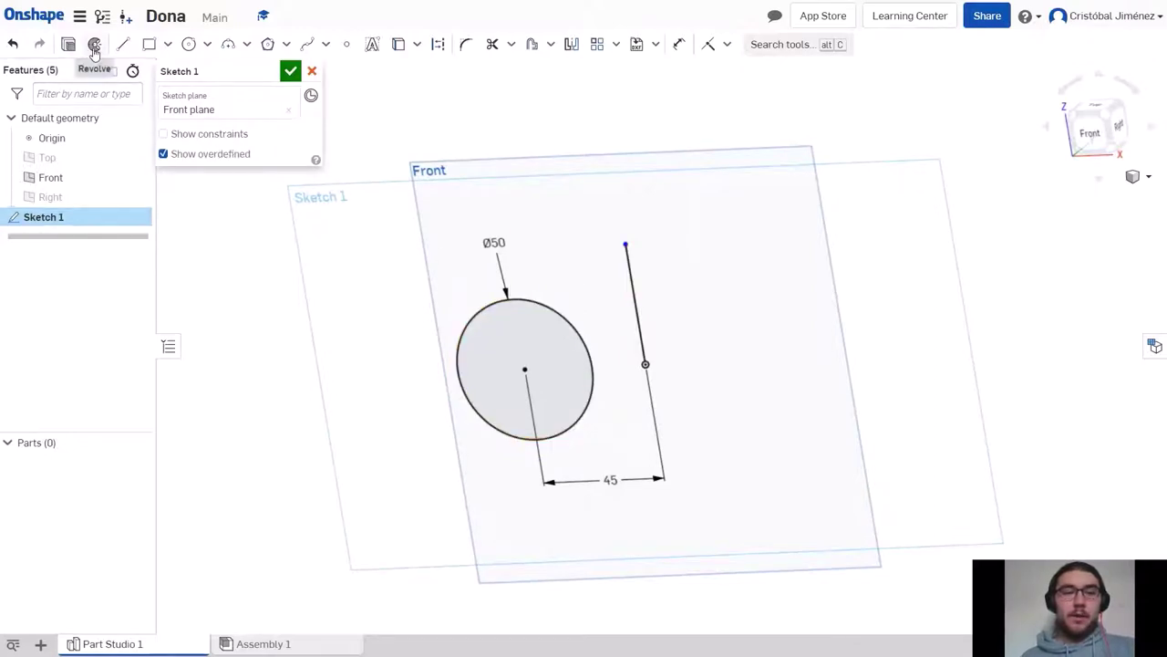
Step: Convert the vertical line at the origin to construction geometry
right_click(634, 293)
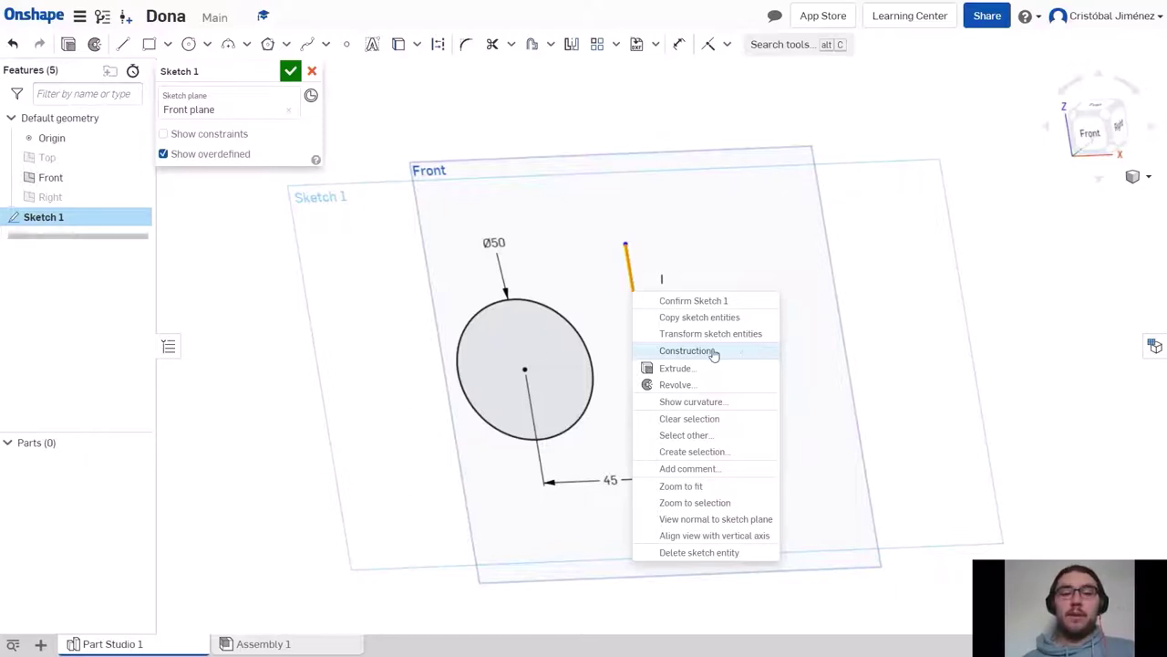
left_click(718, 356)
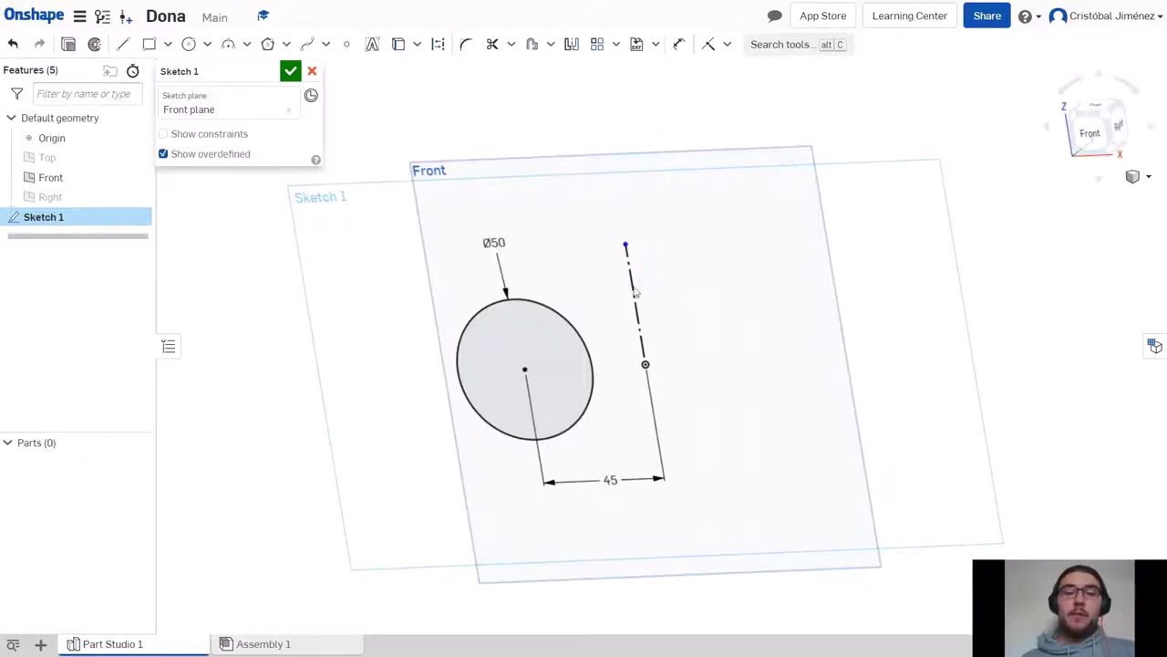
Step: Switch the circle to construction geometry and back to regular geometry
left_click(588, 344)
right_click(589, 345)
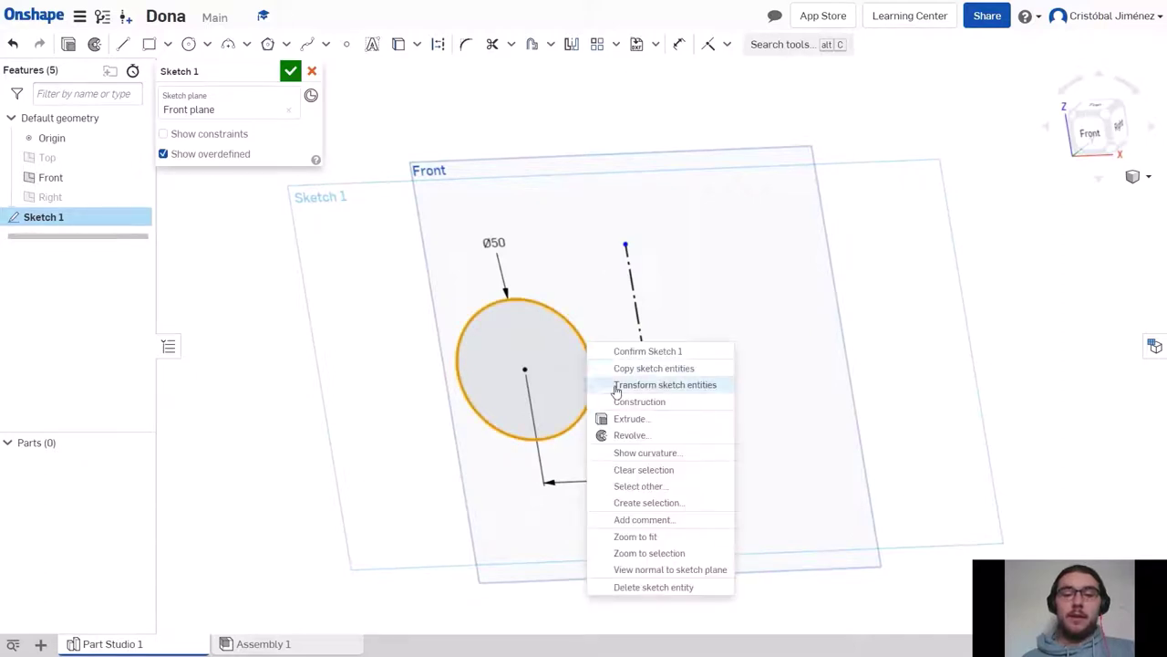
left_click(638, 402)
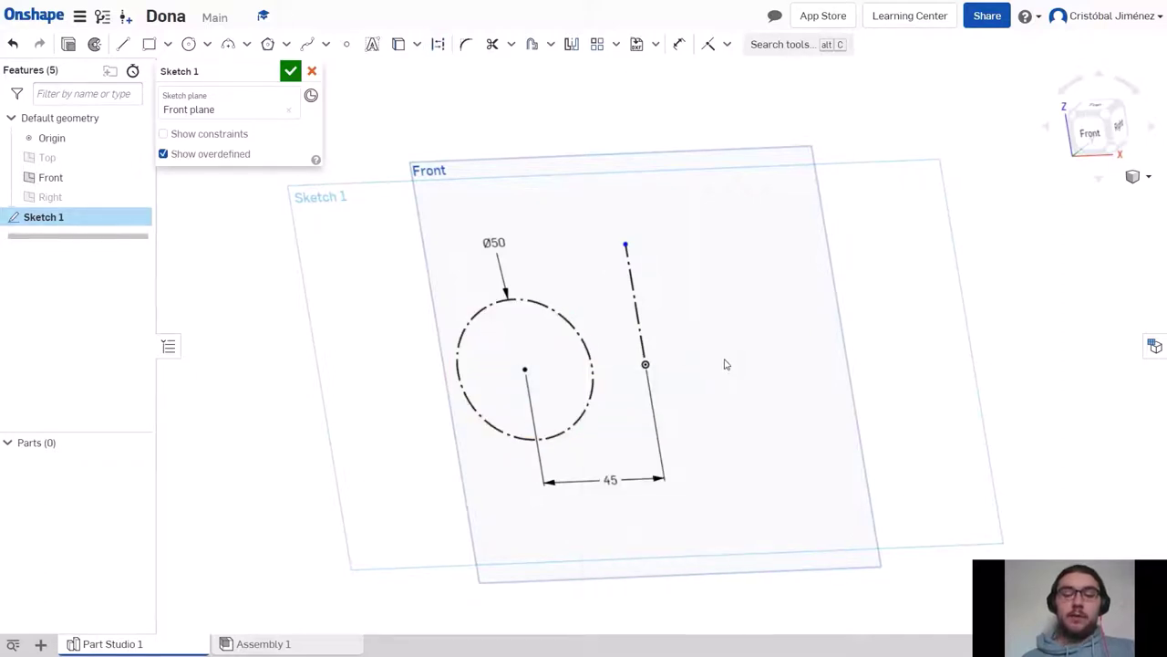
left_click(577, 339)
right_click(577, 339)
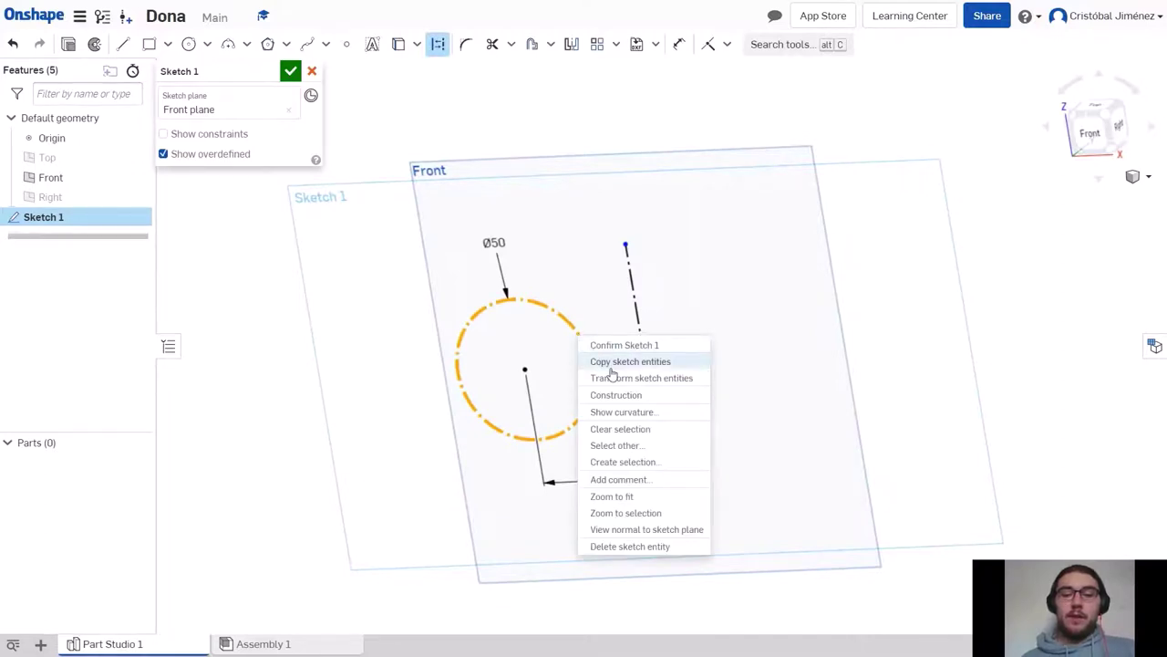
left_click(629, 395)
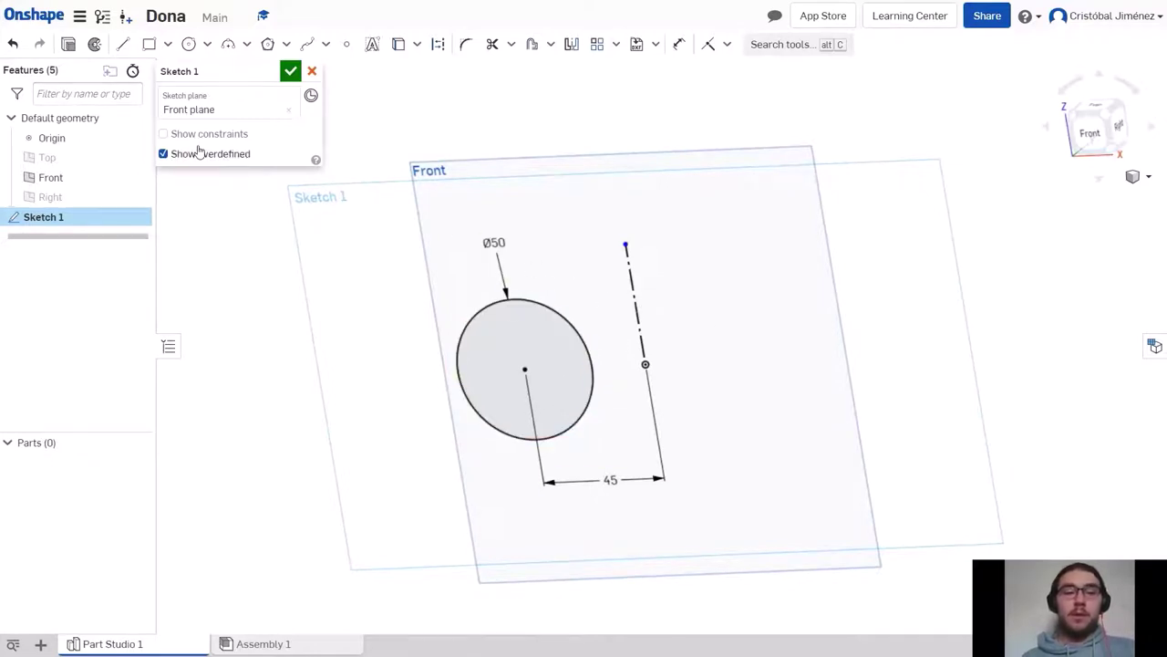
Step: Revolve the circle's region fully around the vertical construction line as a new solid
left_click(93, 45)
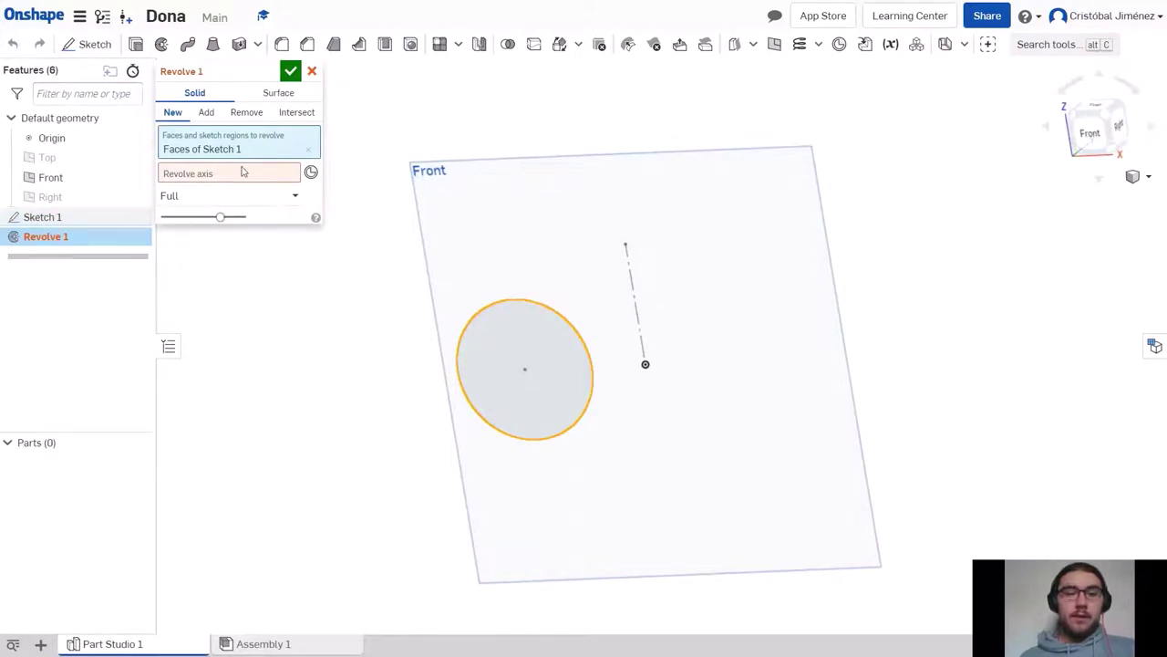
left_click(309, 150)
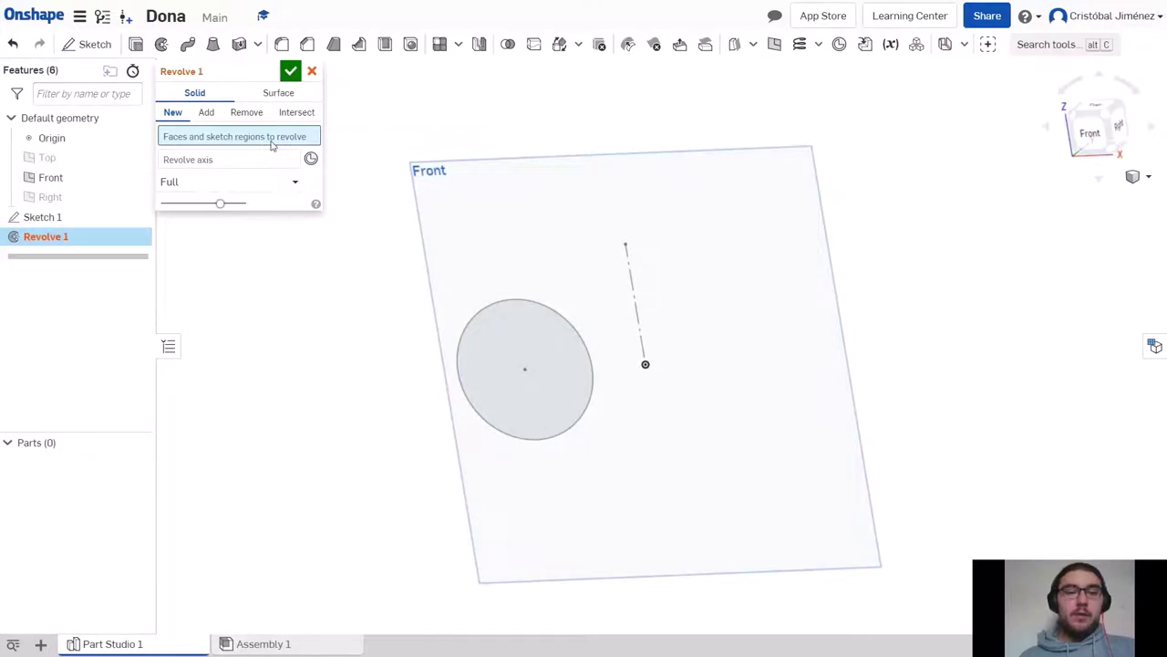
left_click(516, 306)
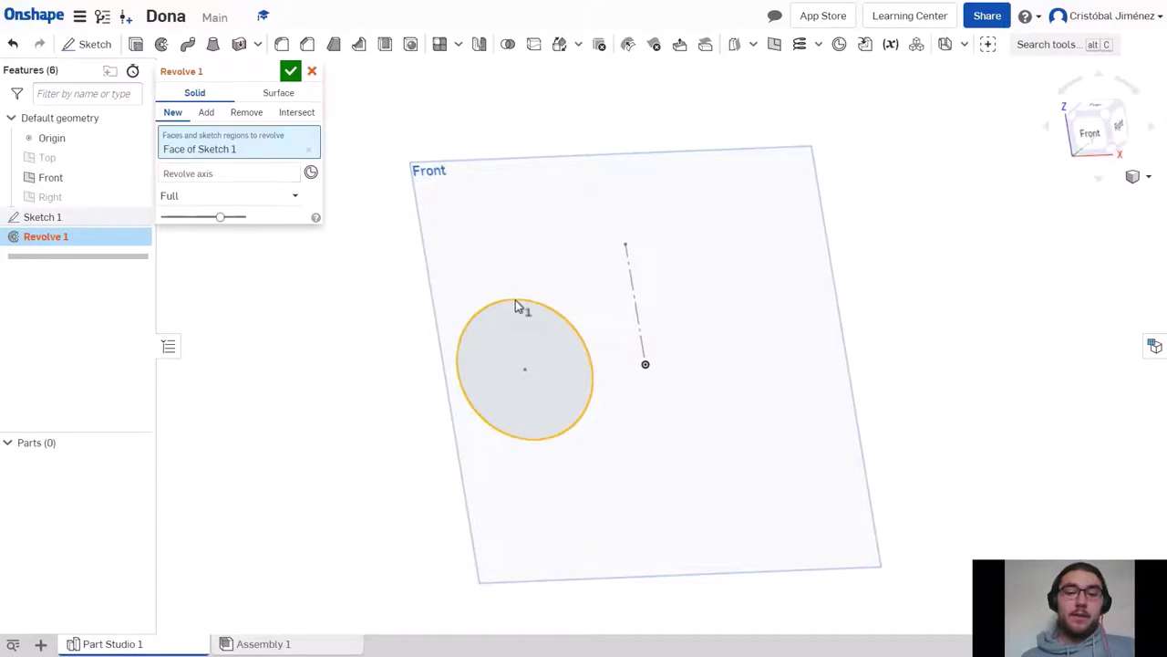
left_click(238, 177)
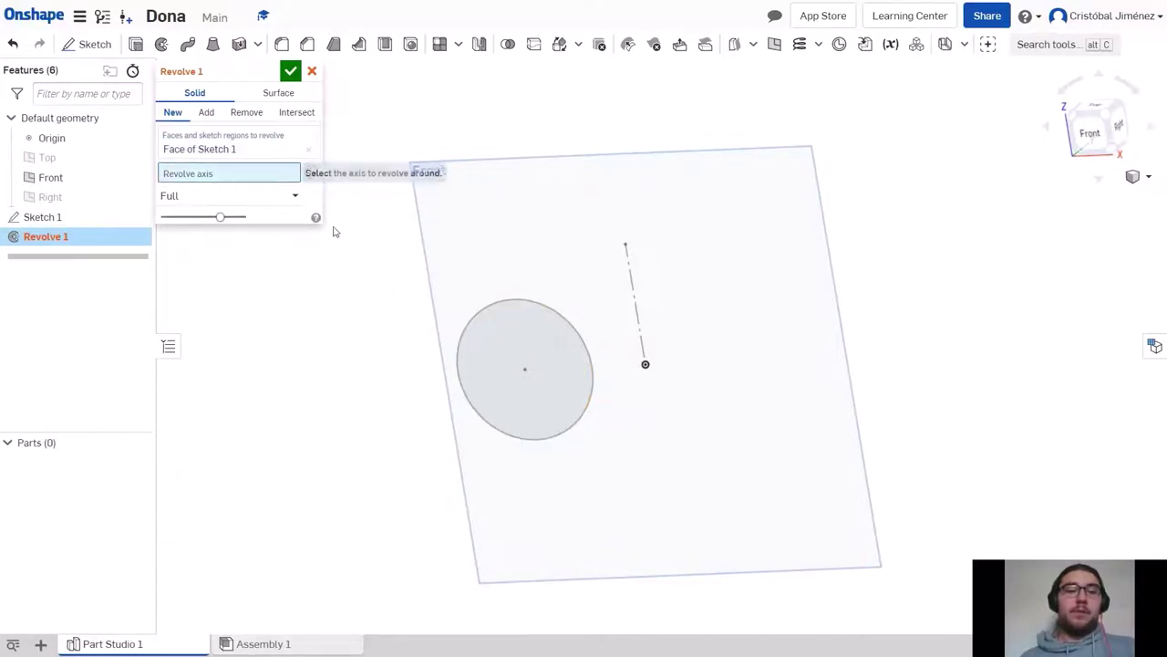
left_click(633, 301)
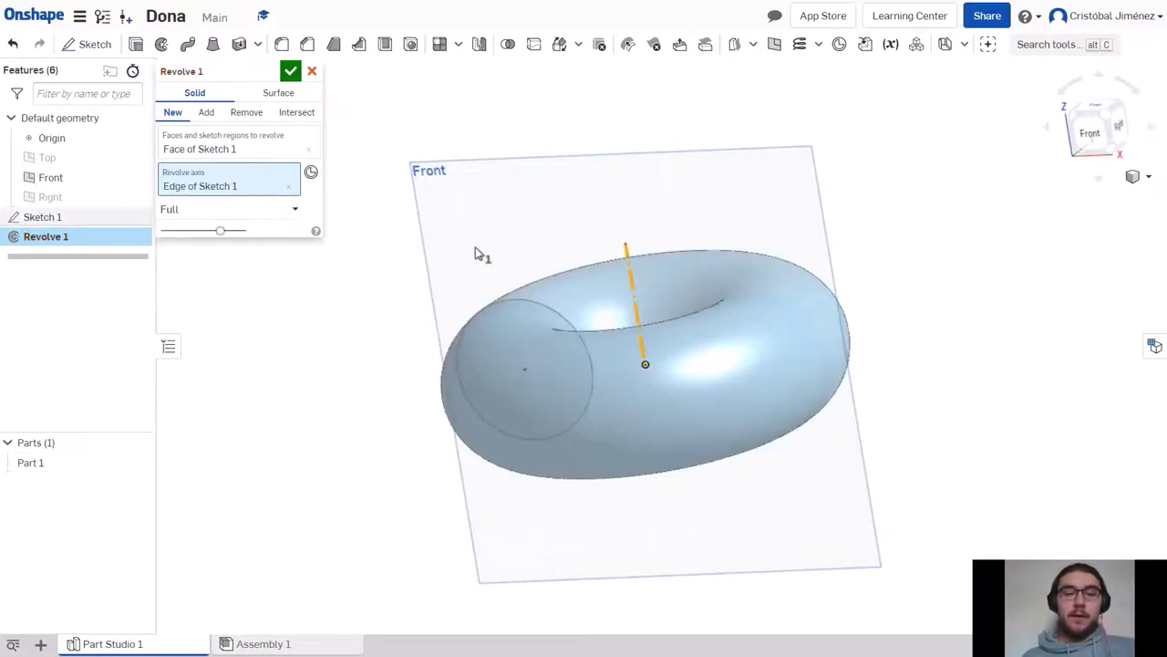
mouse_move(405, 240)
right_mouse_down()
mouse_move(431, 270)
mouse_move(431, 295)
mouse_move(419, 253)
mouse_move(404, 261)
right_mouse_up()
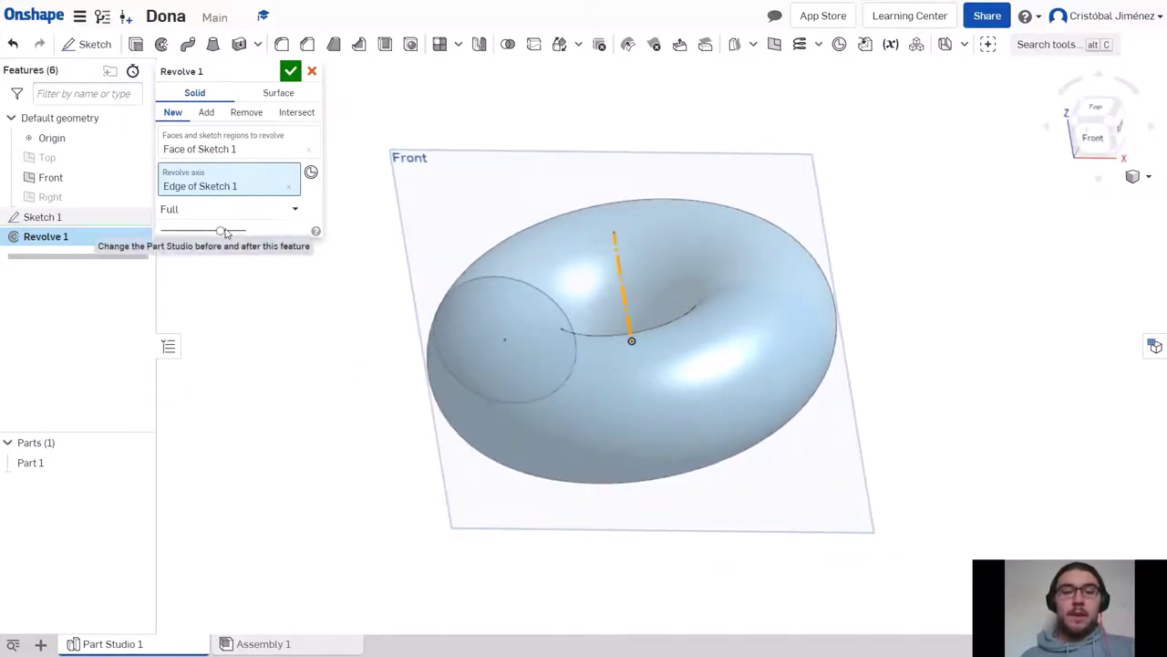
mouse_move(223, 235)
left_mouse_down()
mouse_move(191, 235)
mouse_move(274, 234)
mouse_move(170, 224)
mouse_move(283, 232)
mouse_move(164, 231)
mouse_move(231, 236)
left_mouse_up()
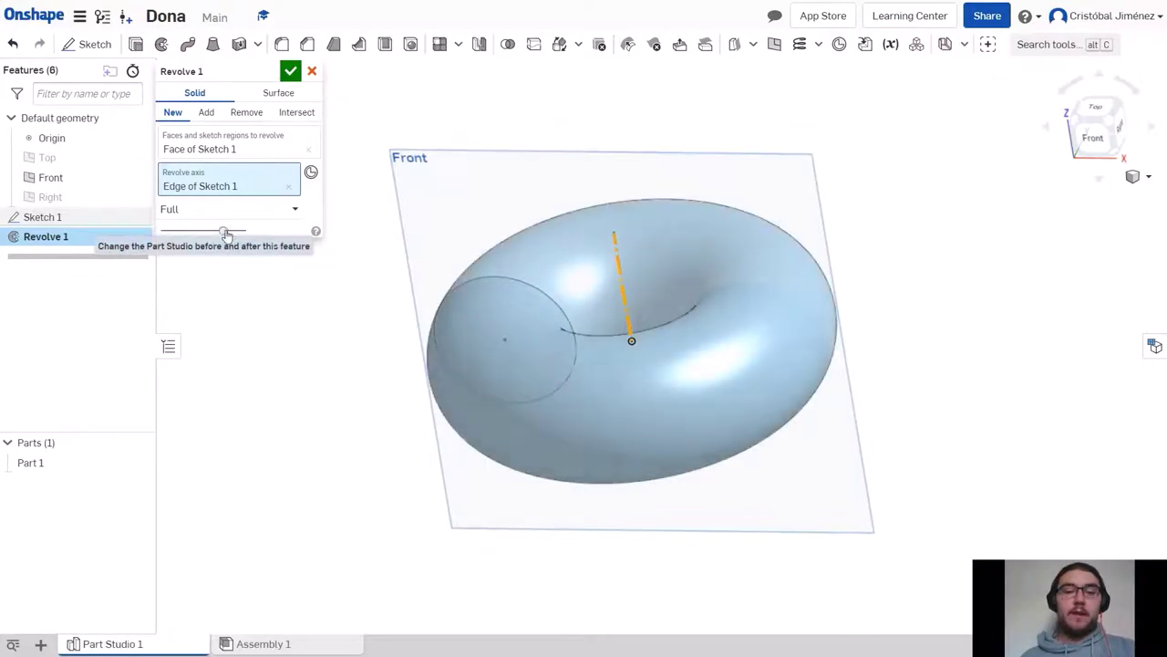
Step: Try a one-direction revolve with an angle of 180 degrees
left_click(259, 213)
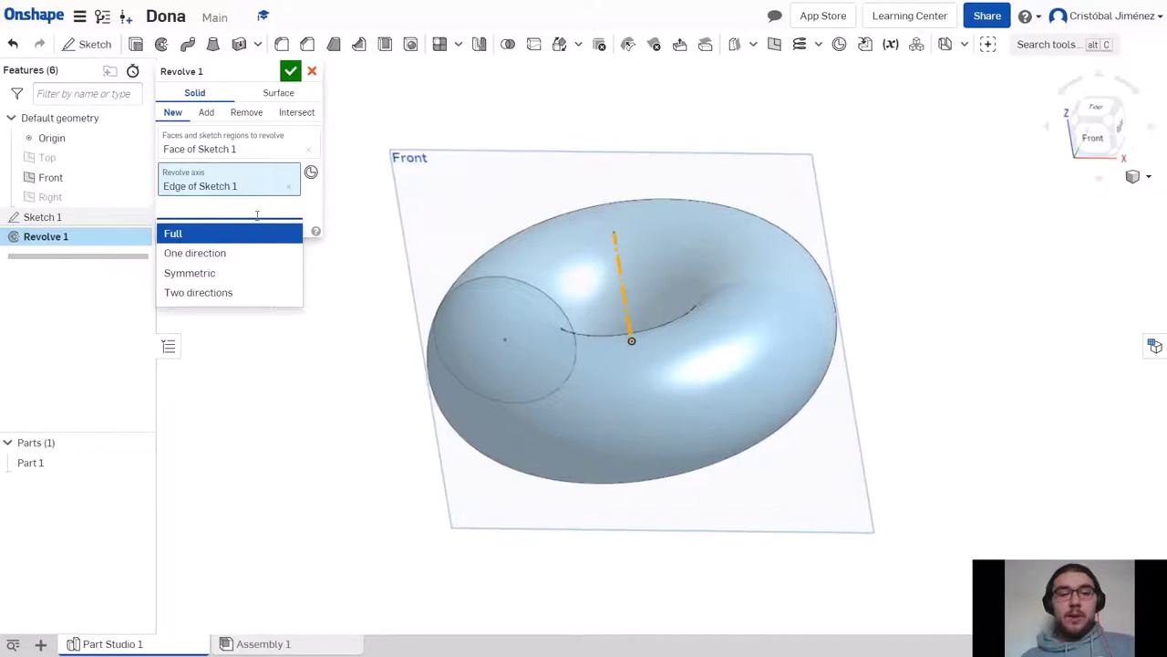
left_click(228, 253)
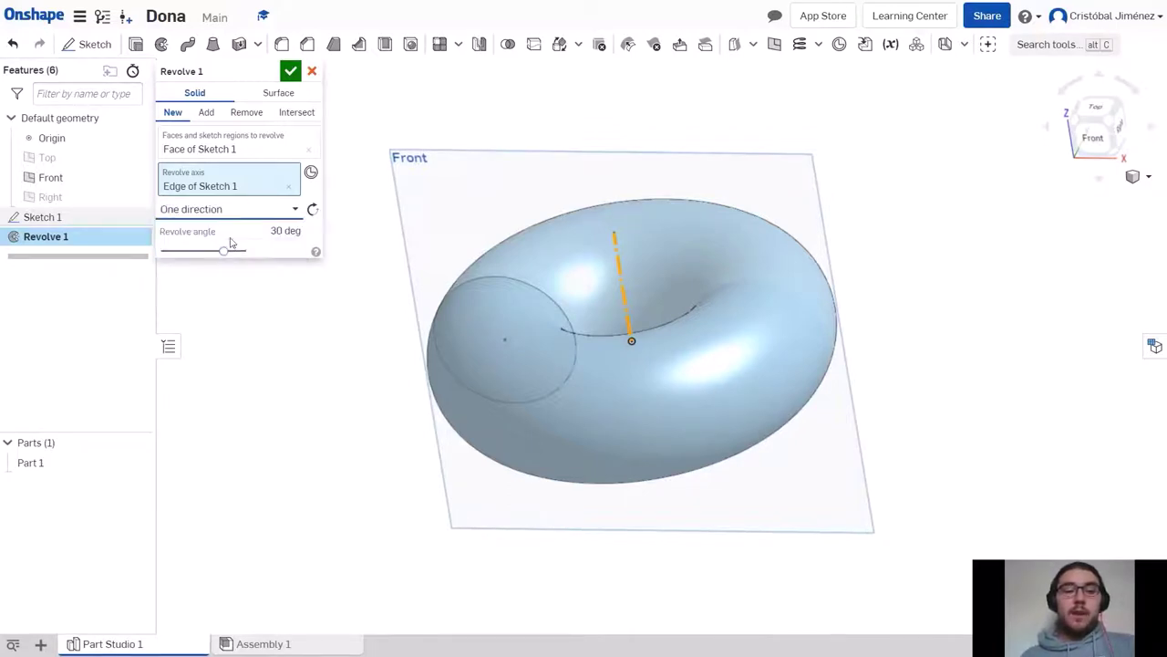
left_click(279, 230)
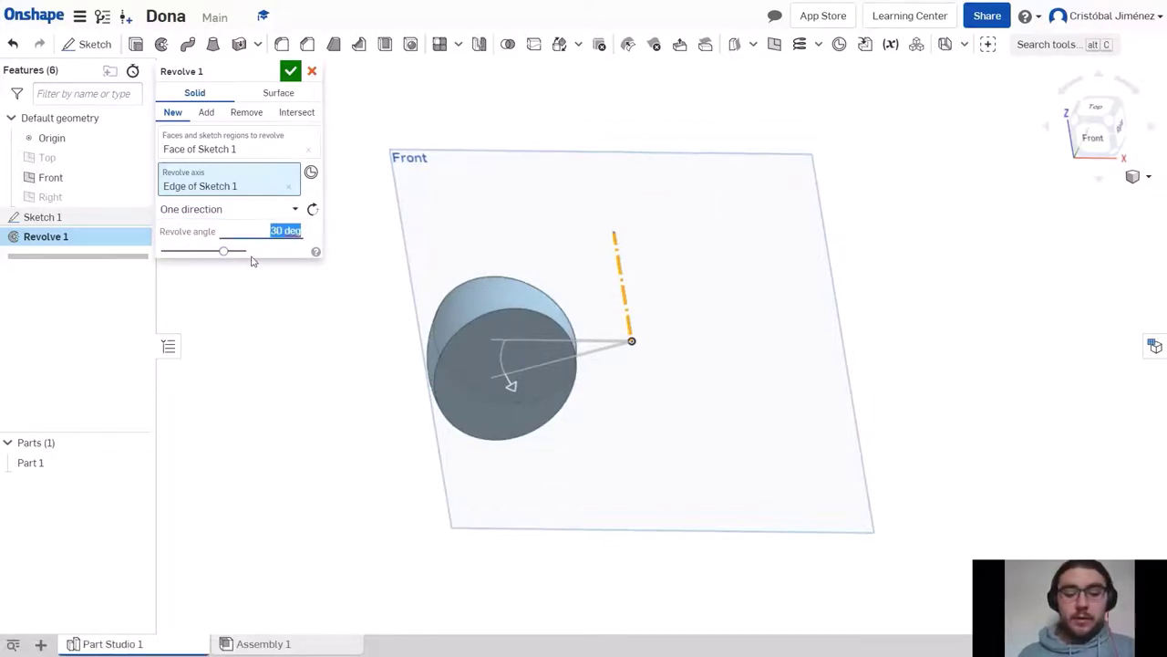
type("180")
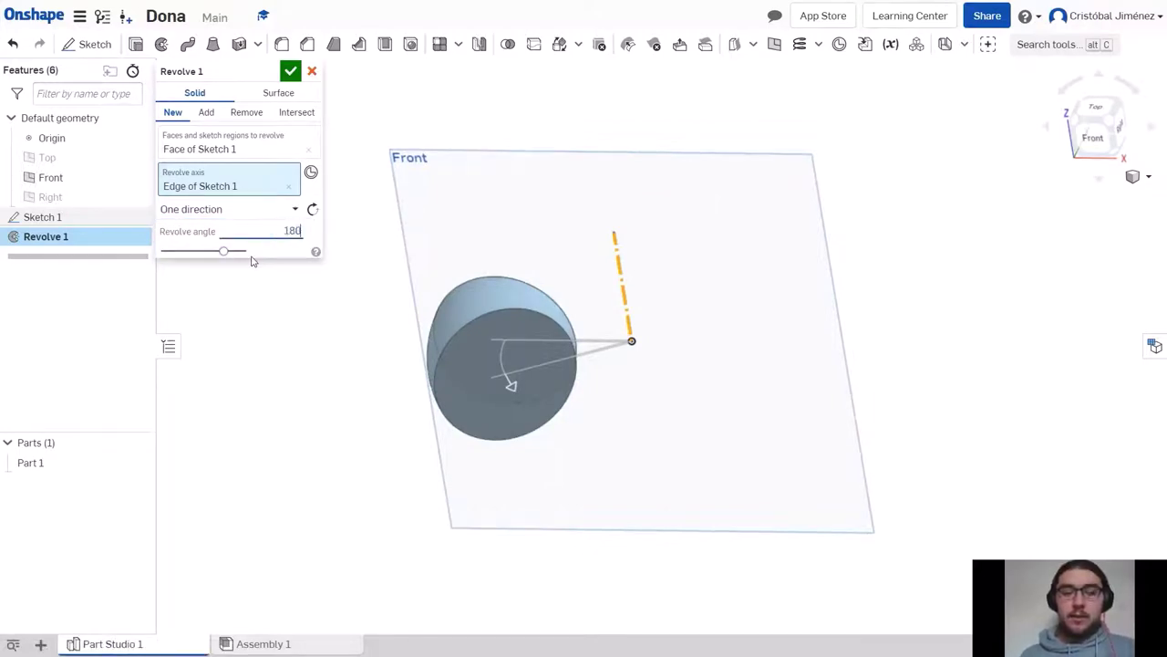
key("Return")
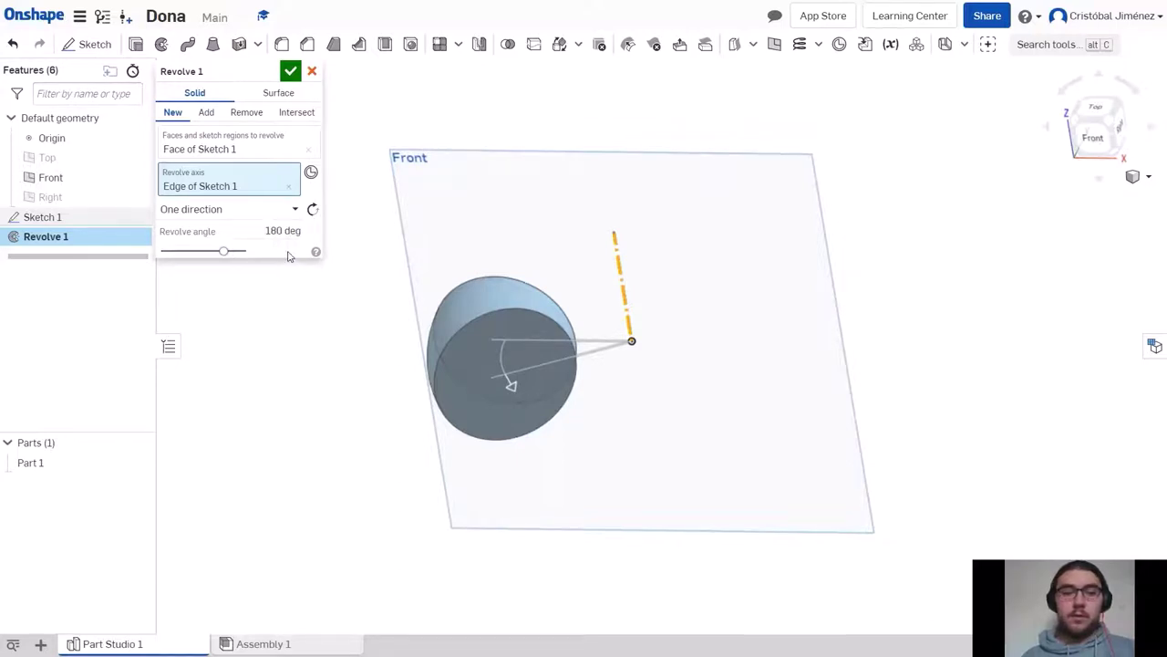
right_click_drag(608, 240, 628, 219)
Step: Set the revolve extent back to Full and accept the feature
left_click(289, 211)
left_click(244, 232)
right_click_drag(672, 295, 690, 312)
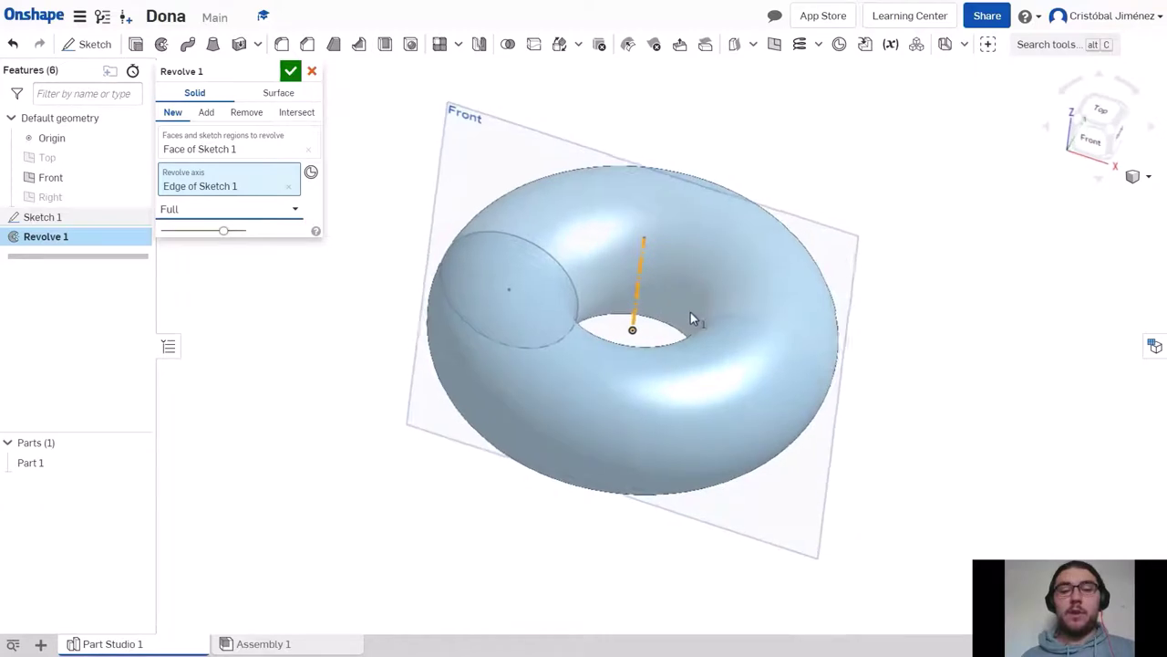
left_click(290, 71)
right_click_drag(286, 76, 397, 255)
Step: Hide the Front plane and show it again
left_click(136, 177)
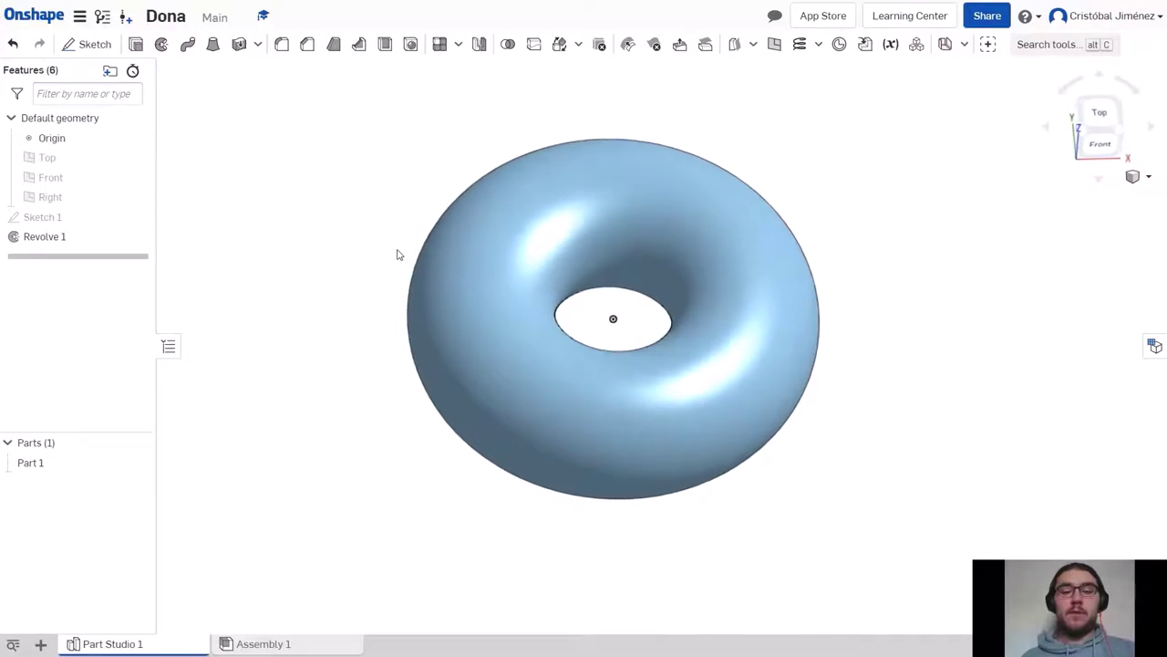
right_click_drag(281, 245, 282, 216)
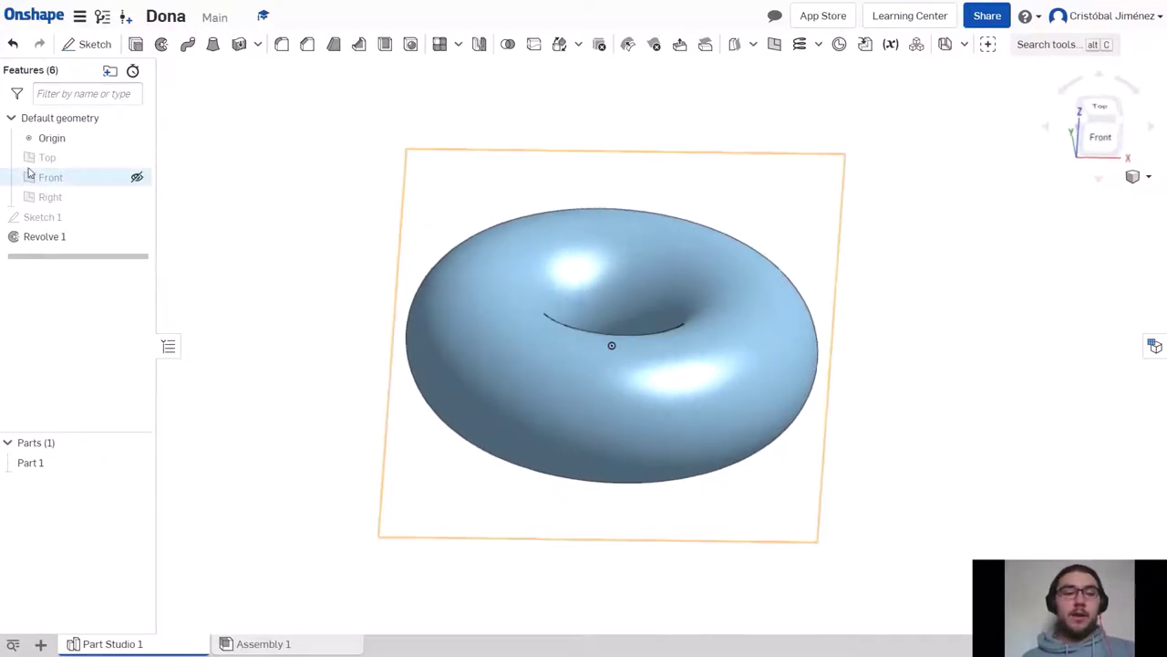
left_click(136, 179)
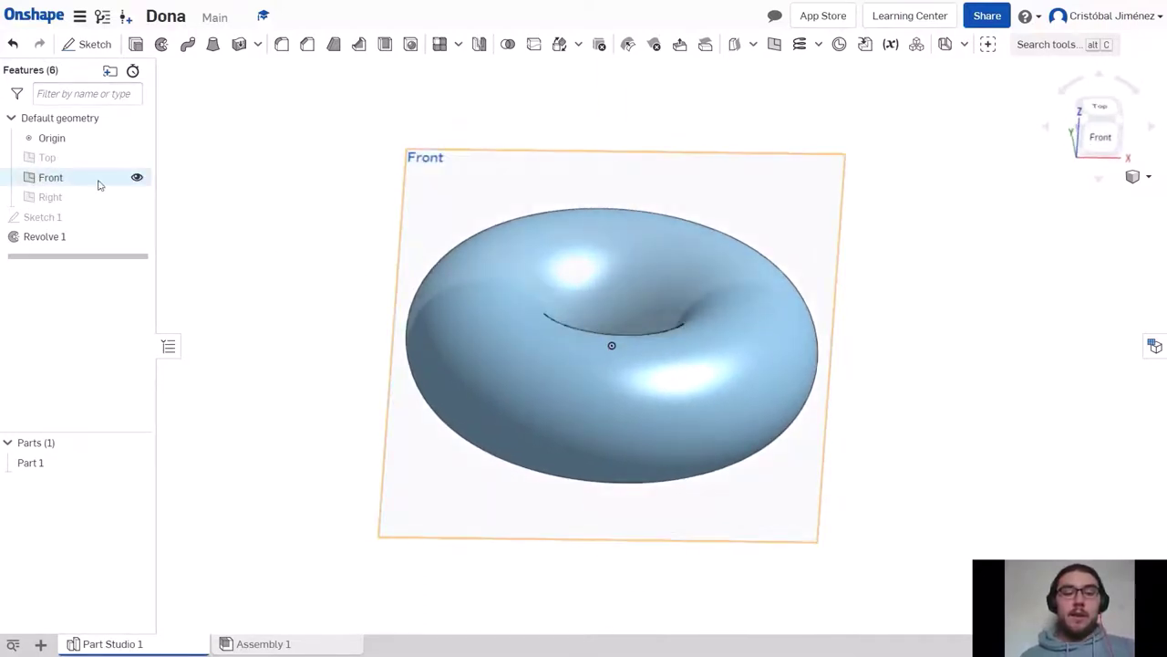
right_click_drag(649, 299, 651, 299)
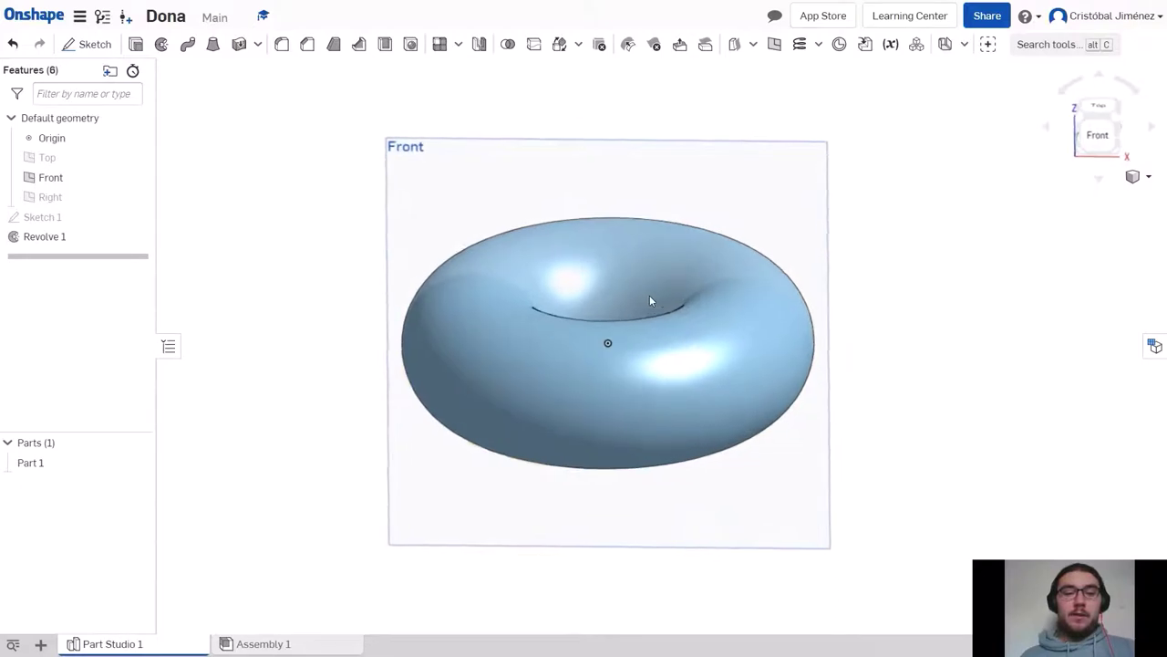
Step: Edit Sketch 1 to set the distance between the circle's centre and the origin to 70 mm, and accept the sketch
right_click(34, 221)
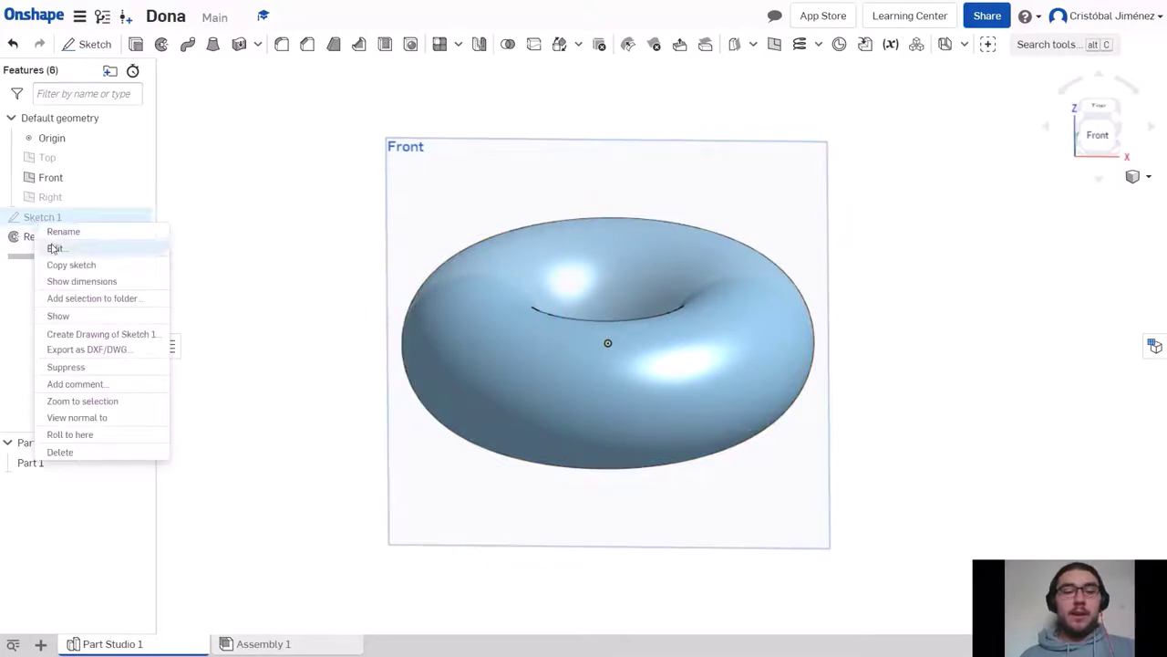
left_click(55, 249)
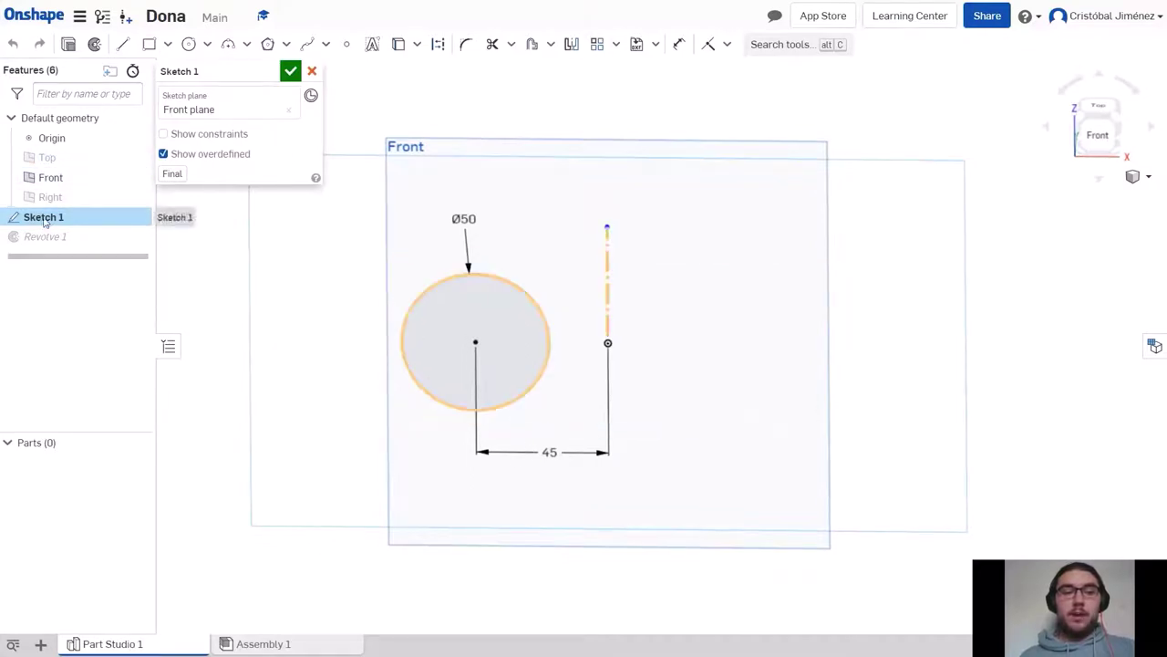
double_click(544, 454)
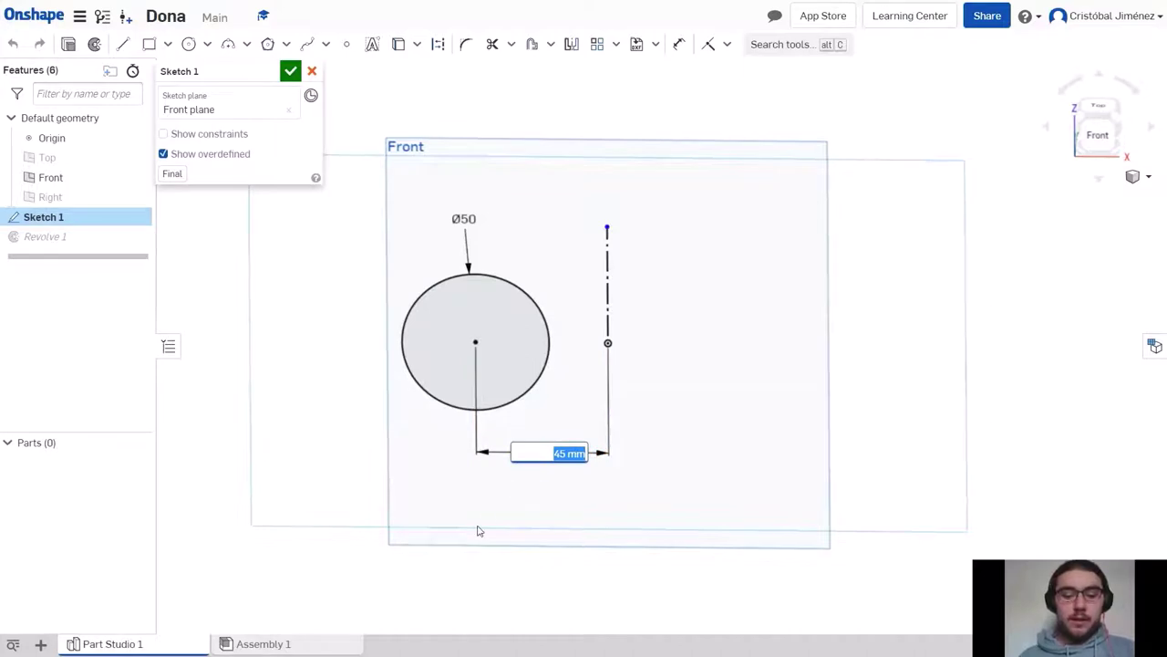
type("70")
key("Return")
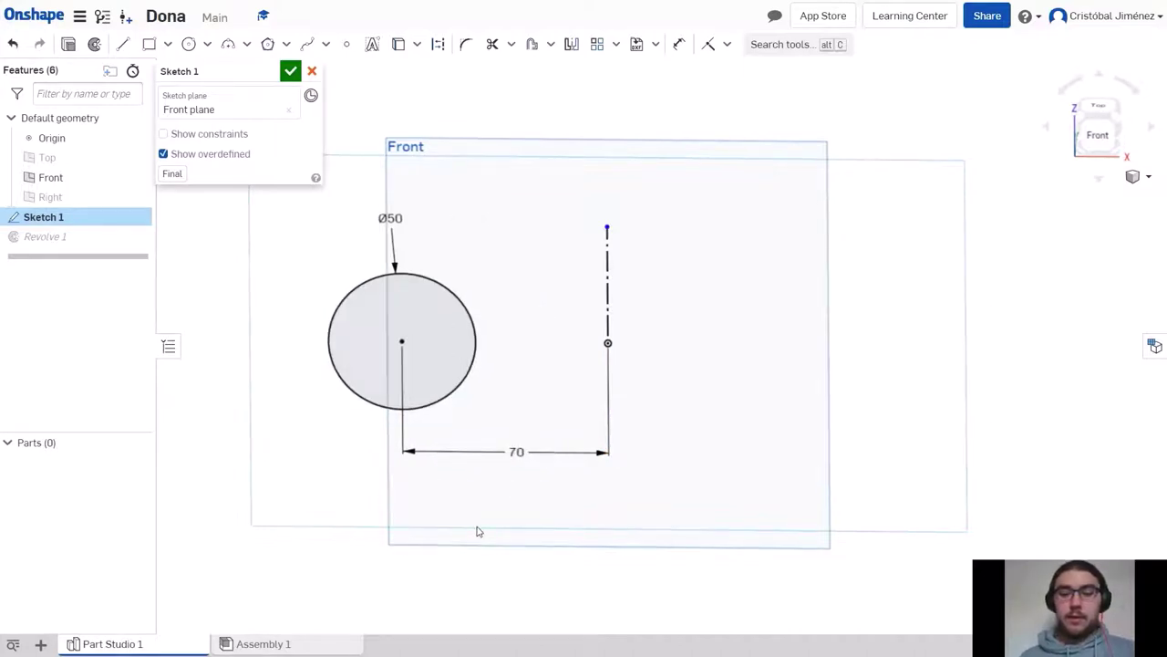
left_click(290, 75)
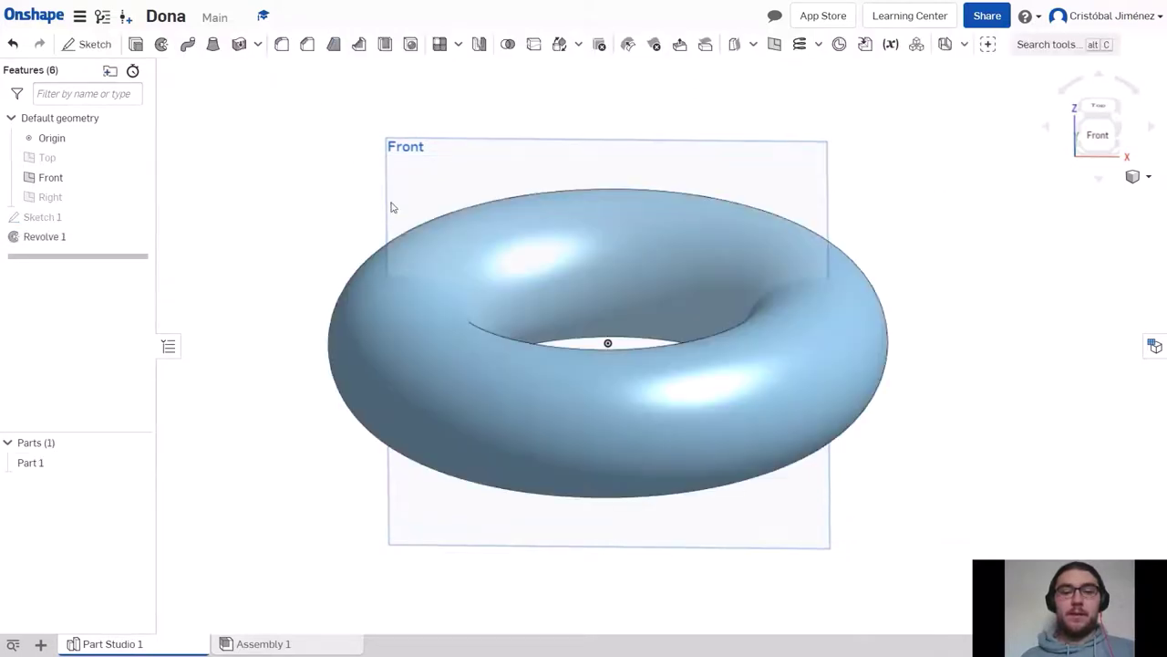
mouse_move(332, 151)
right_mouse_down()
mouse_move(343, 180)
mouse_move(331, 136)
mouse_move(315, 175)
mouse_move(342, 151)
right_mouse_up()
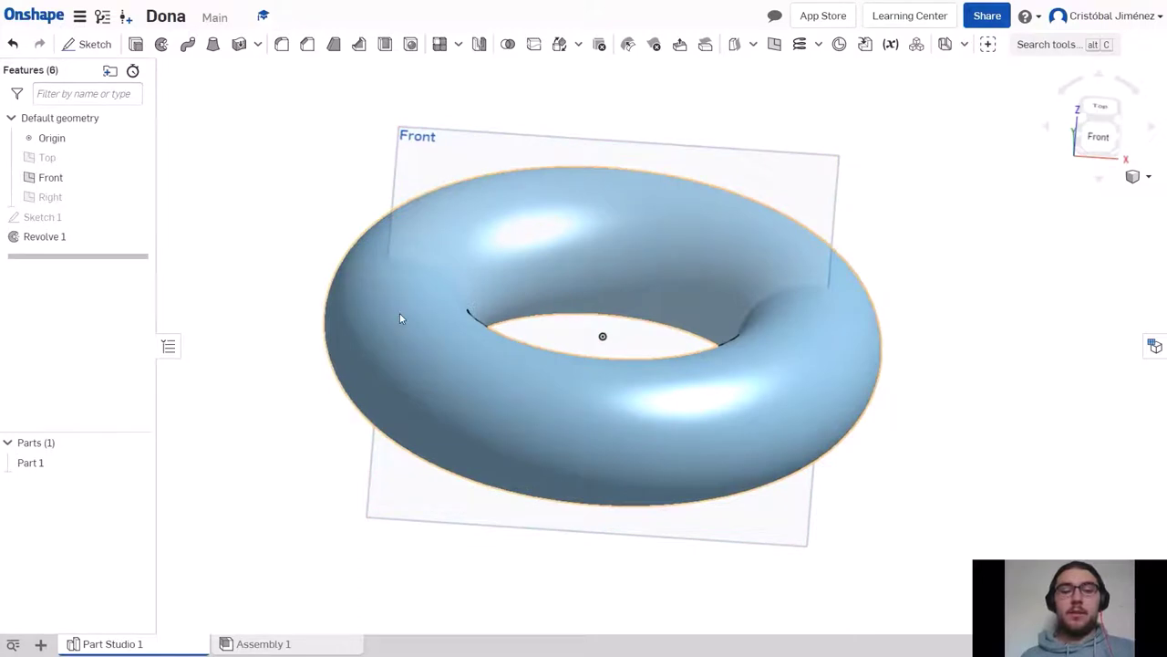
Step: Edit Sketch 1 again to set the circle's diameter to 20 mm, and accept the sketch
right_click(62, 223)
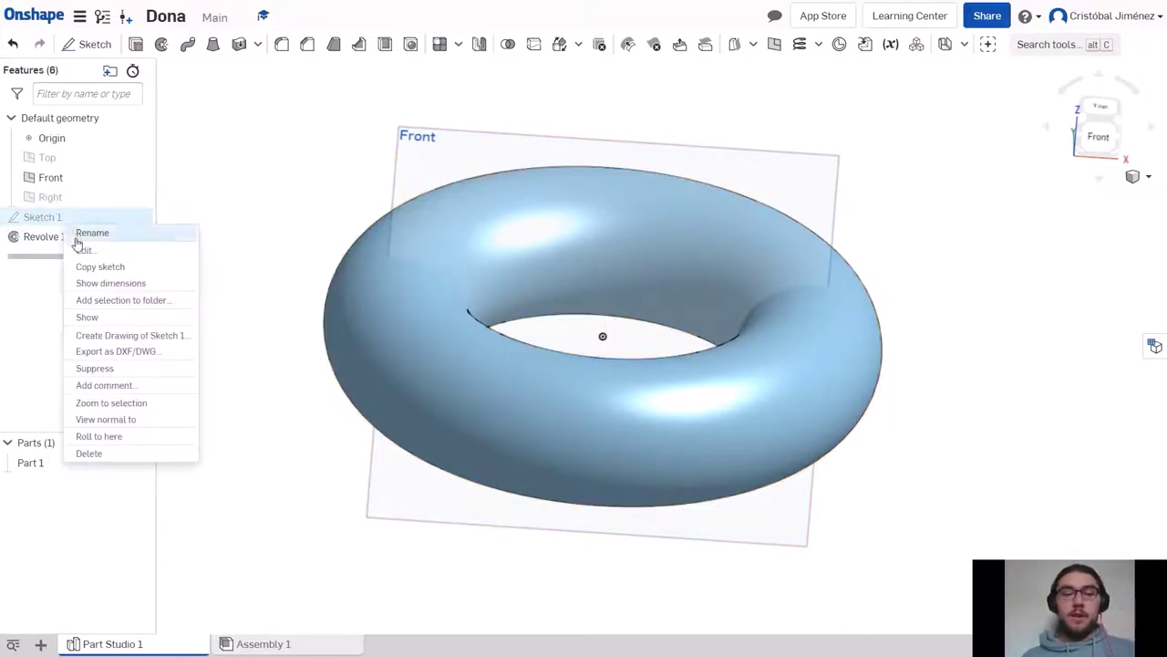
left_click(82, 250)
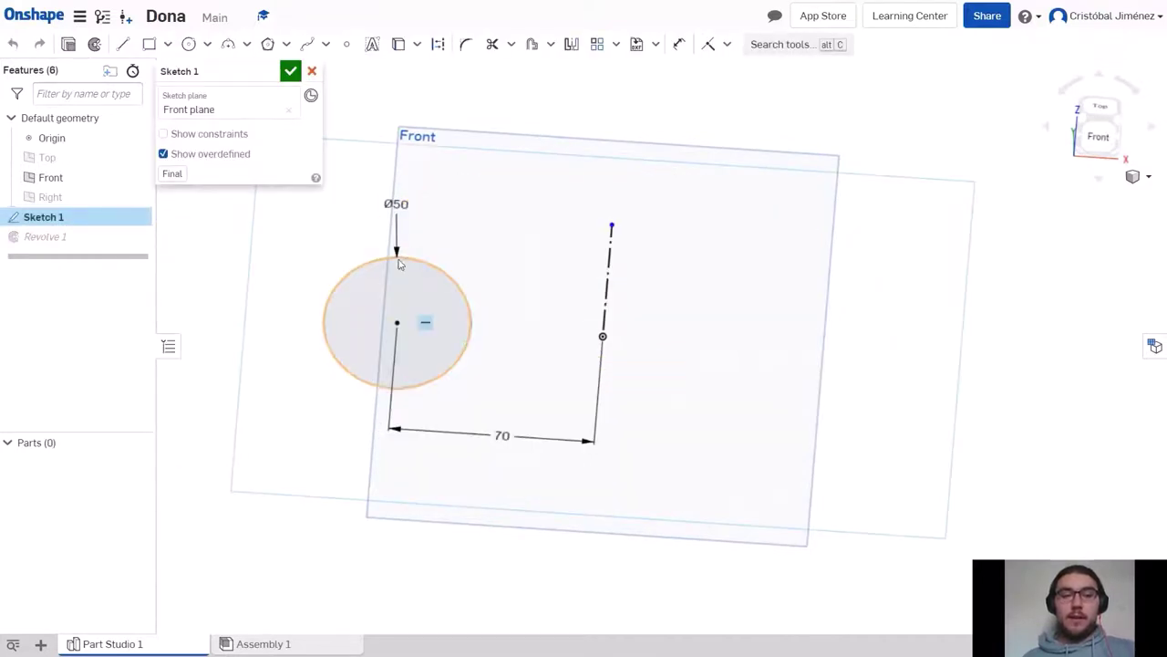
double_click(403, 206)
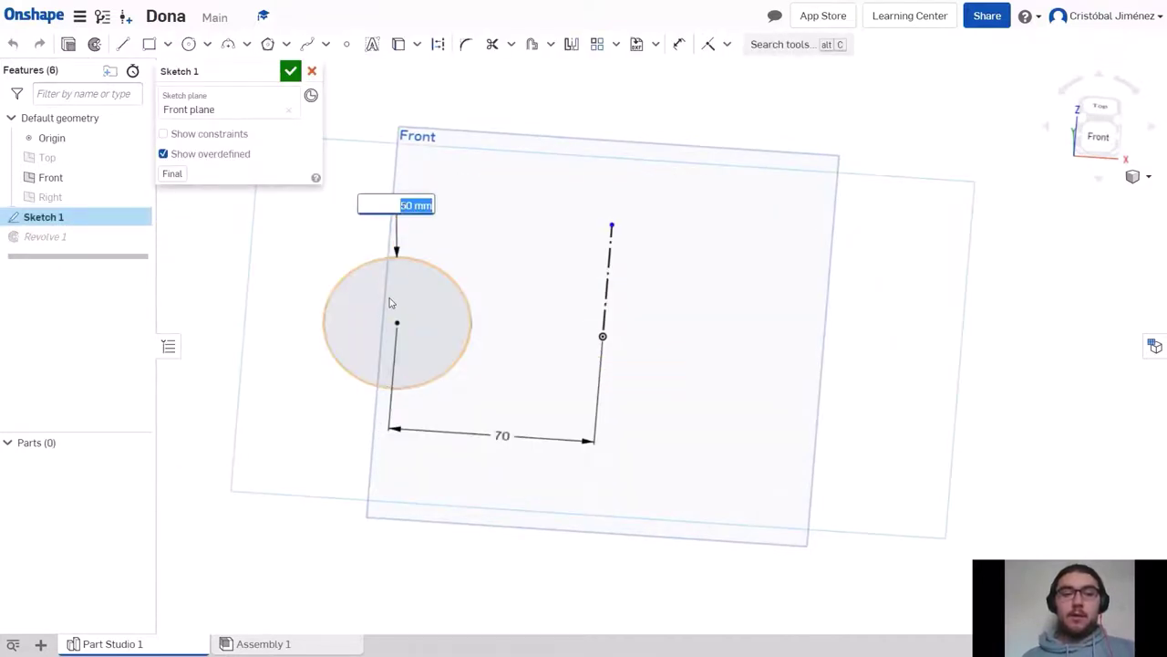
type("20")
key("Return")
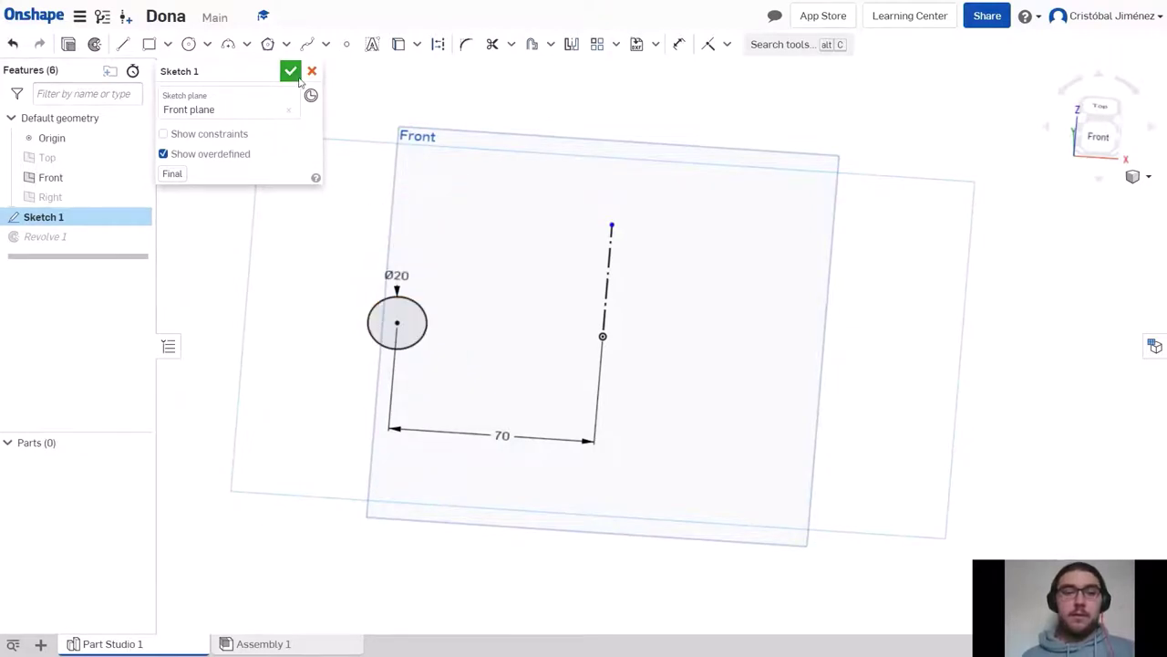
left_click(290, 72)
mouse_move(324, 234)
right_mouse_down()
mouse_move(331, 253)
mouse_move(321, 236)
right_mouse_up()
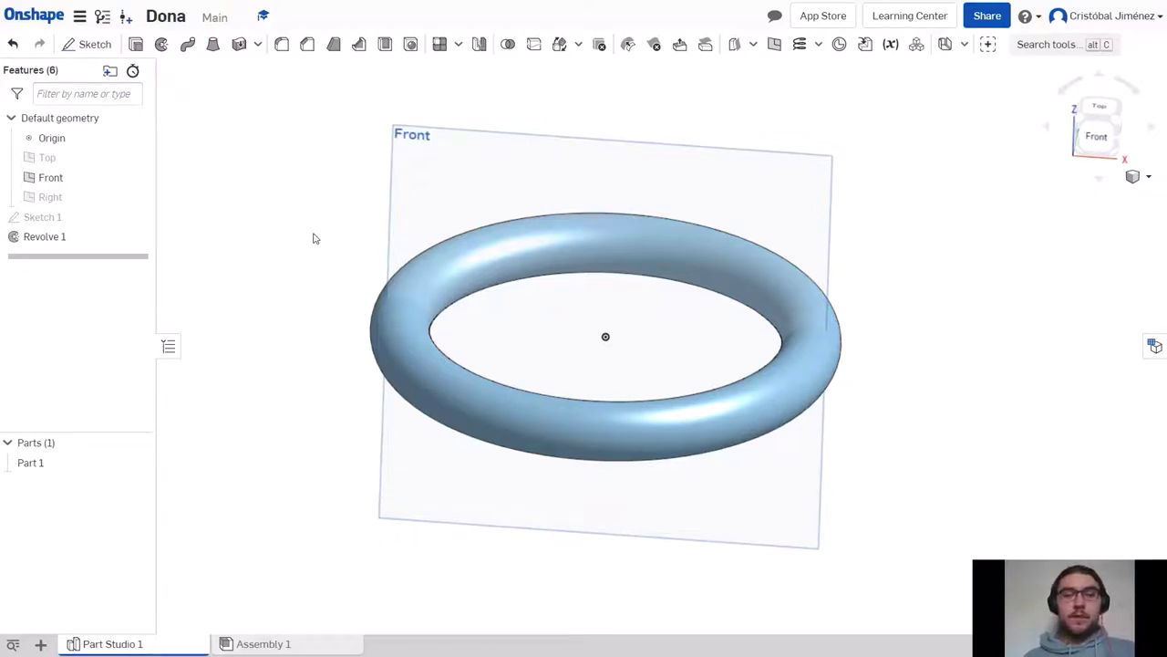
key("Up")
key("Up")
key("Up")
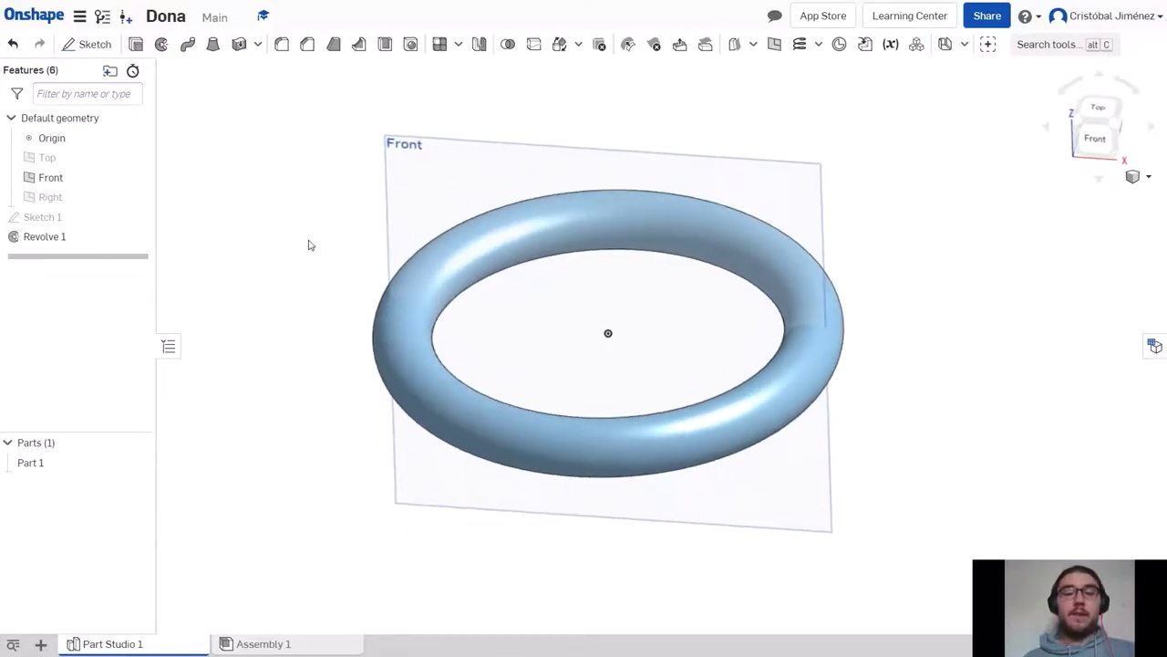
Step: Return to the document list and create a new document named Vasija
left_click(33, 28)
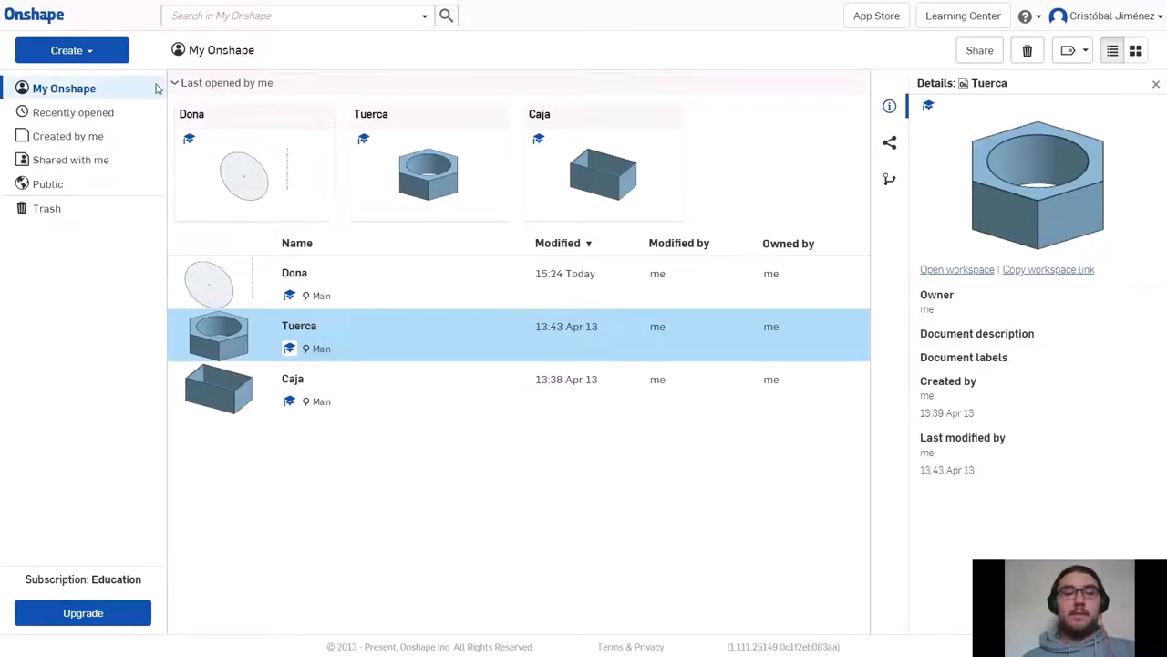
left_click(95, 57)
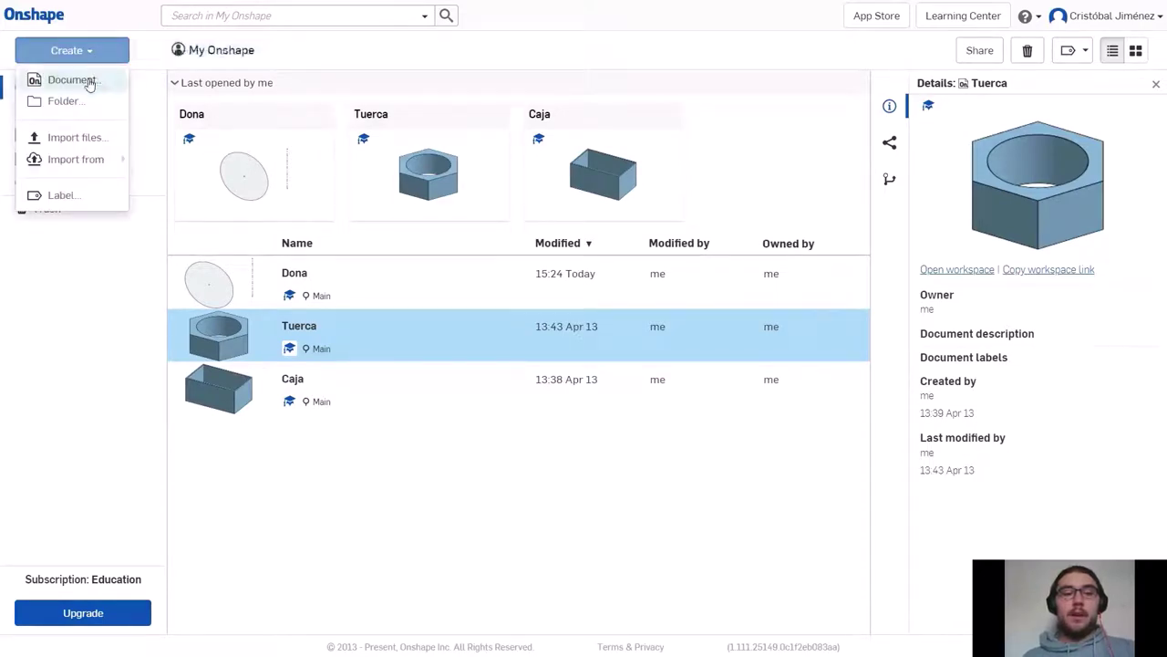
left_click(88, 81)
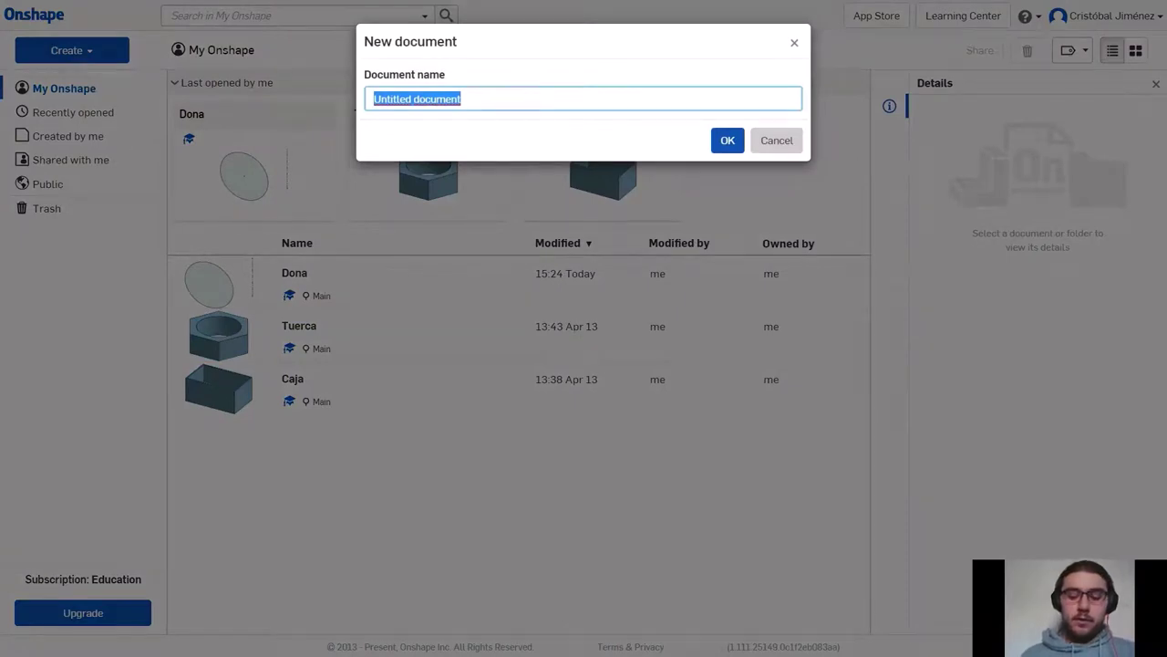
type("Vasija")
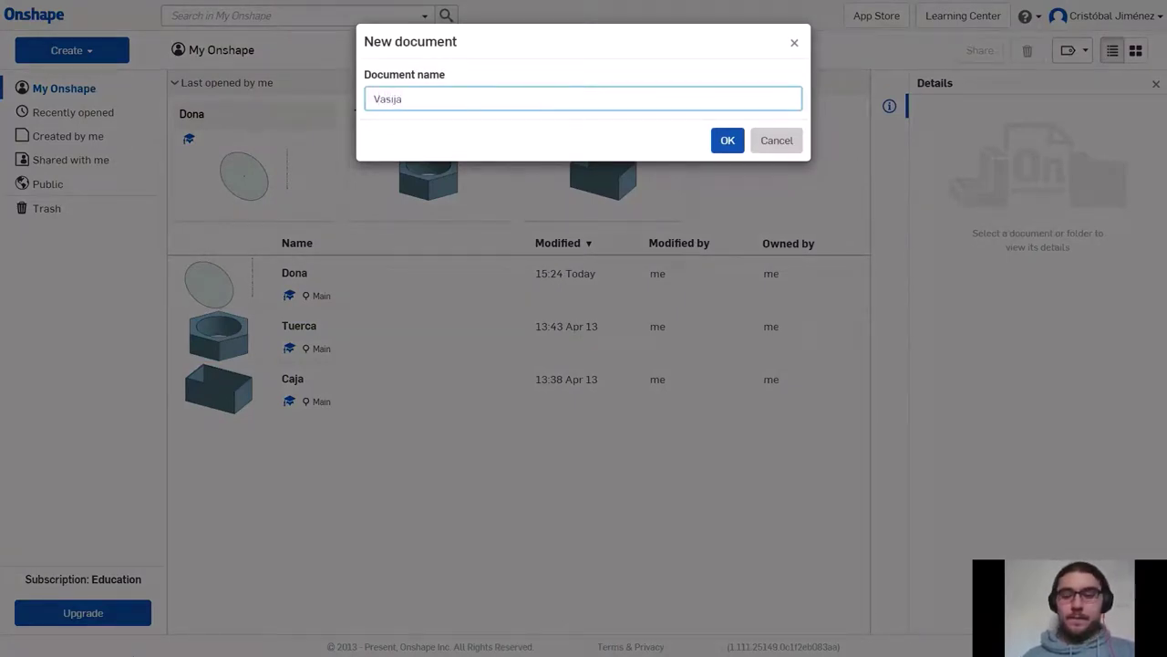
key("Return")
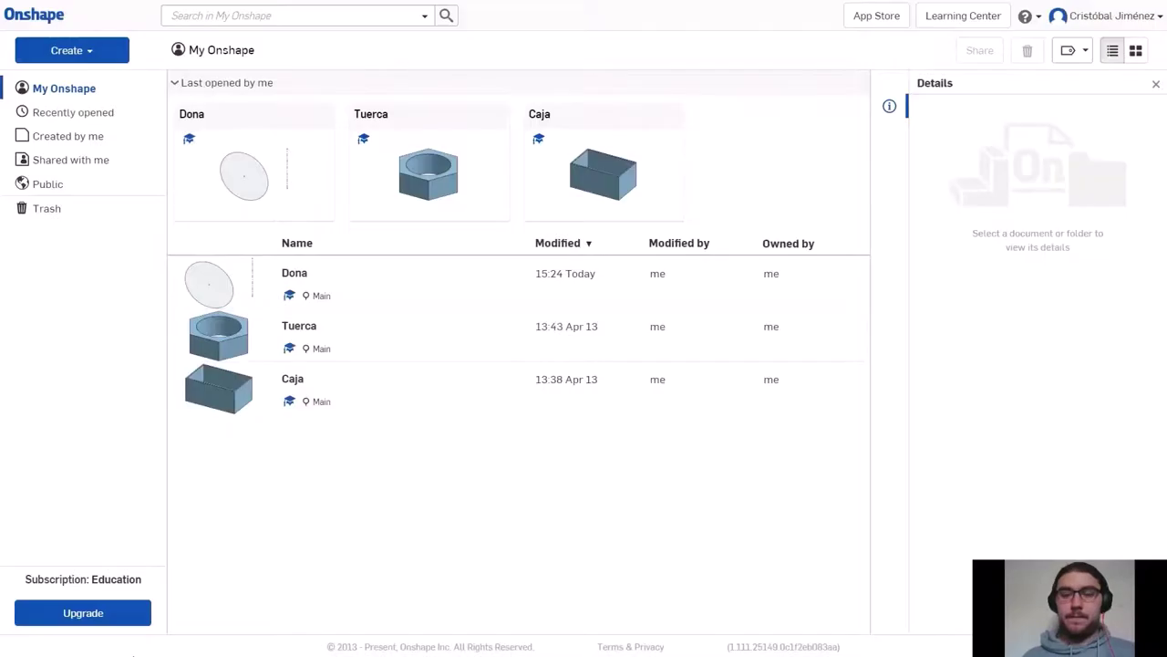